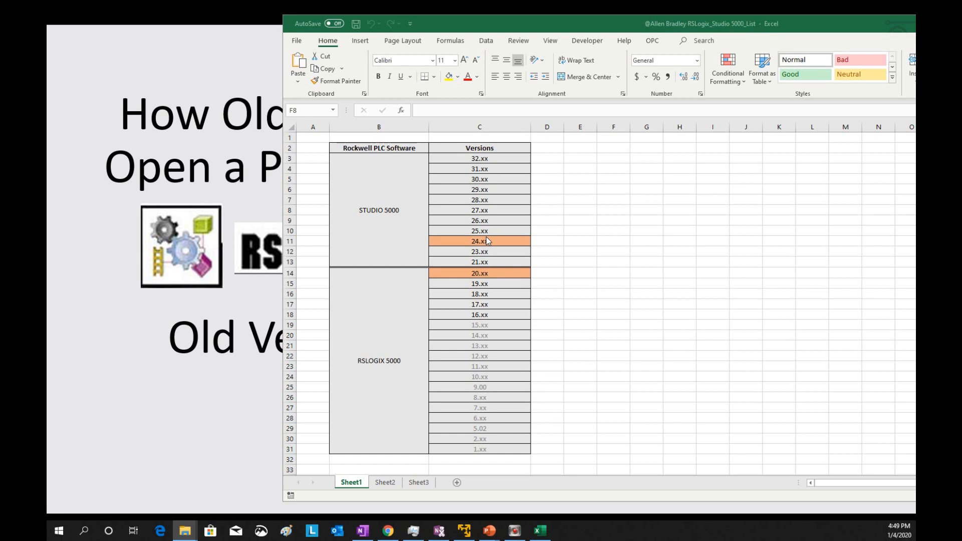
# Step: Review the Studio 5000 versions from 24.xx up to 32.xx in the Rockwell PLC software list
pyautogui.click(486, 238)
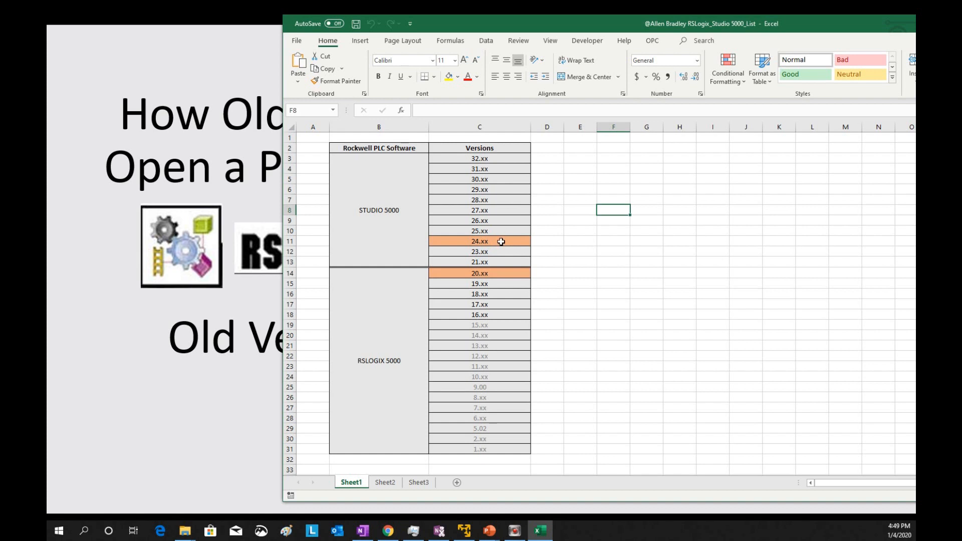
pyautogui.moveTo(501, 241); pyautogui.dragTo(494, 159)
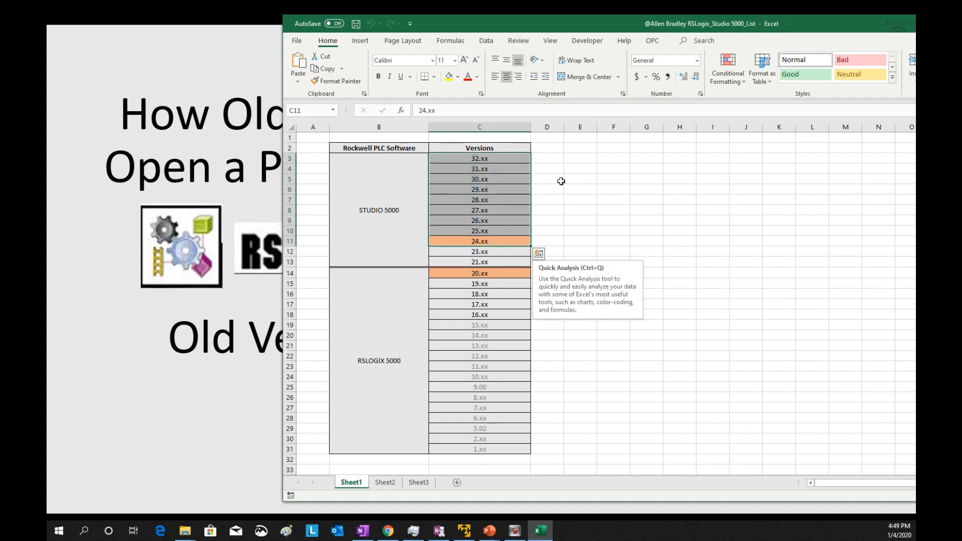
pyautogui.click(693, 232)
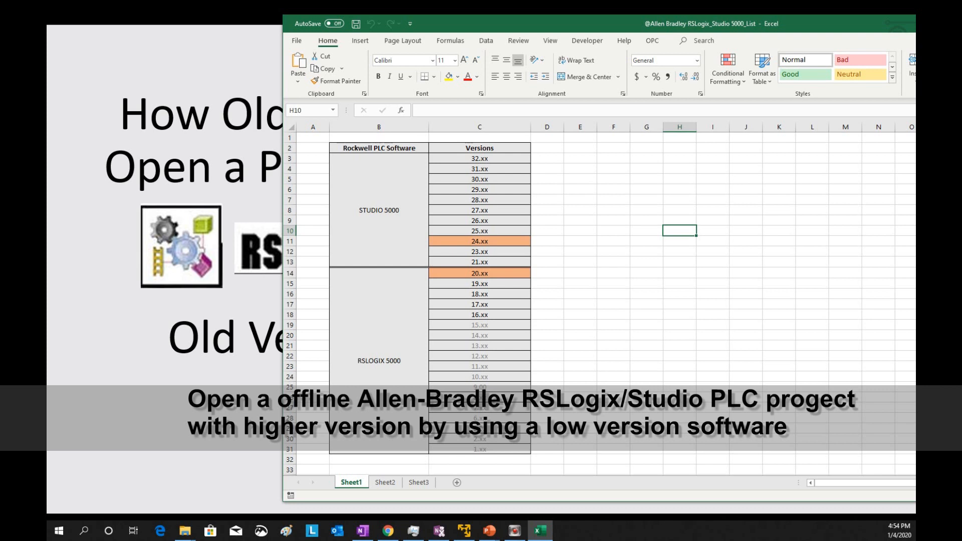
# Step: Open PRJCompactlogix_V32.ACD from the EAH folder in Notepad and examine the software version in its save history
pyautogui.hotkey('alt', 'Tab')
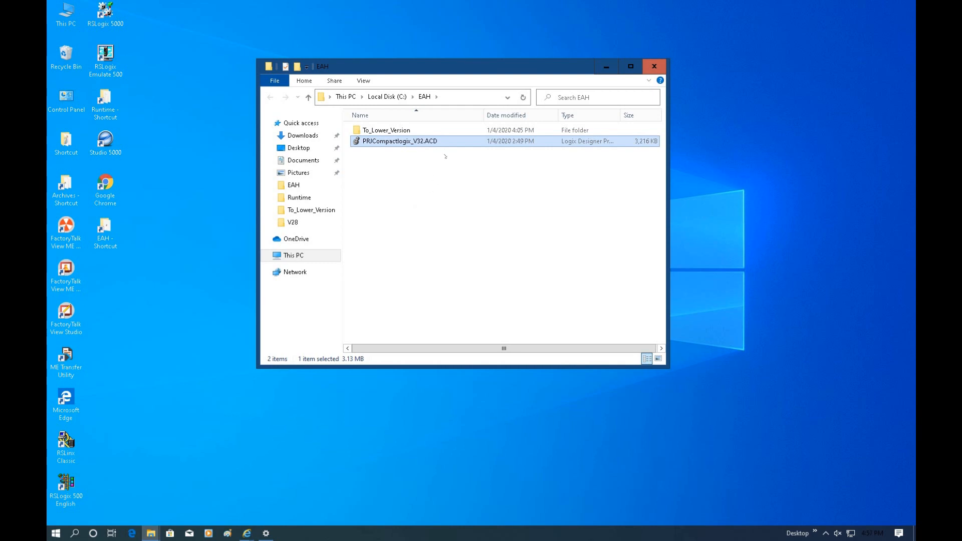
pyautogui.rightClick(427, 143)
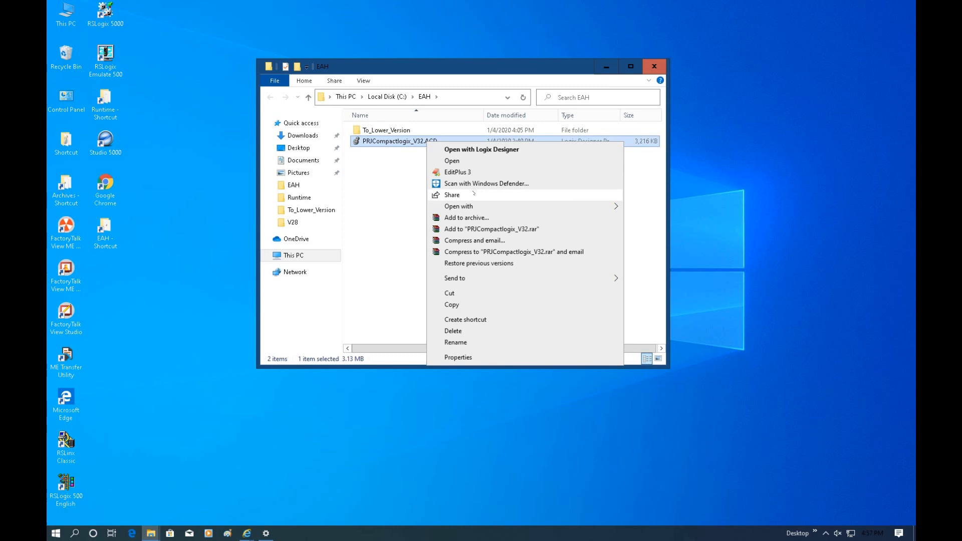
pyautogui.moveTo(489, 206)
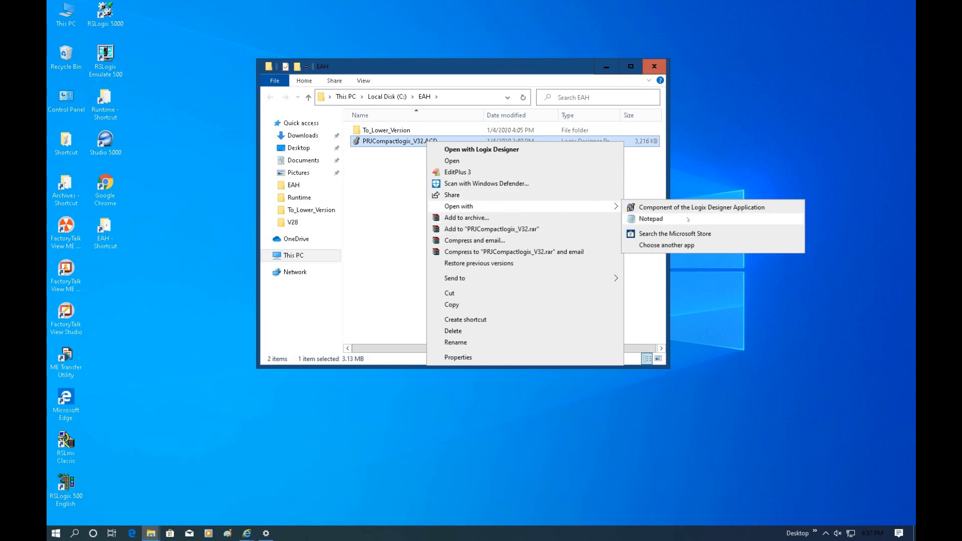
pyautogui.click(677, 222)
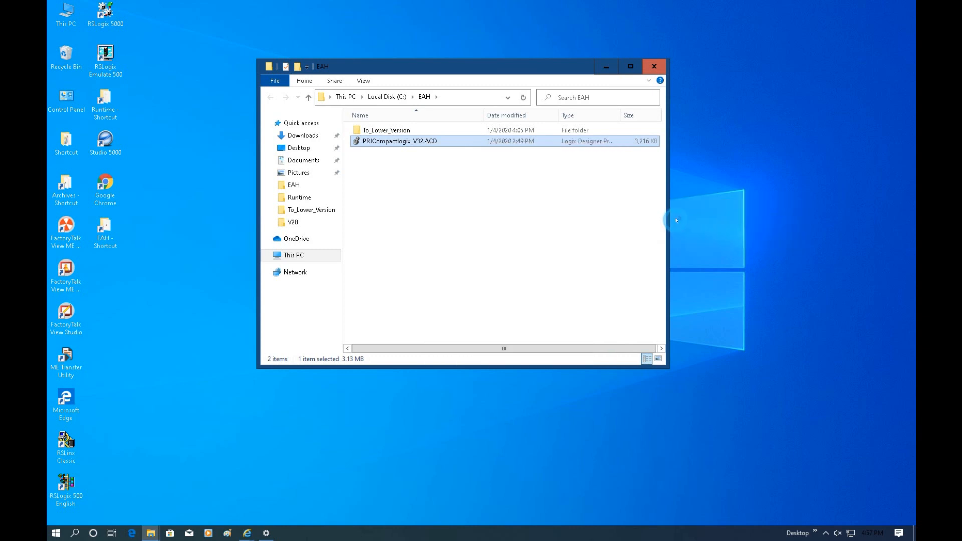
pyautogui.moveTo(163, 165); pyautogui.dragTo(425, 174)
pyautogui.click(492, 191)
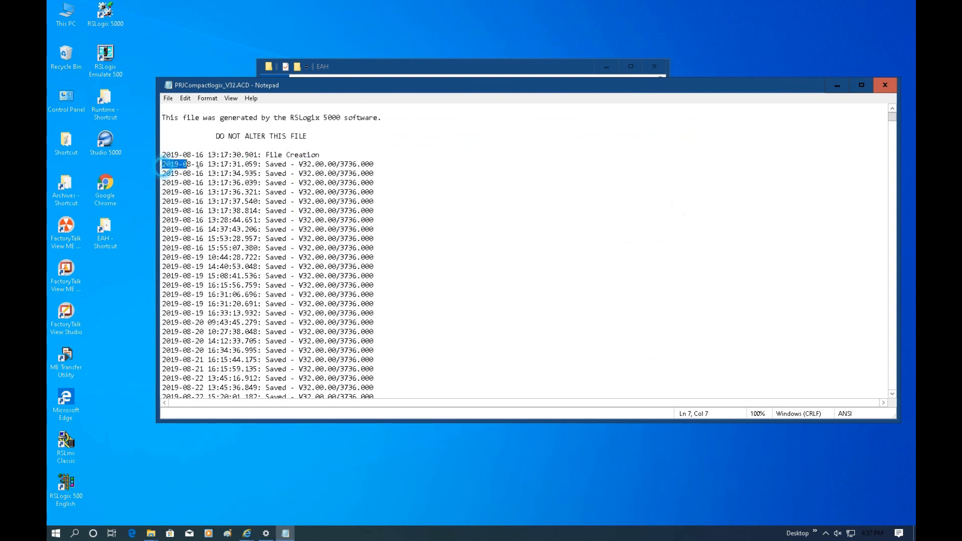
pyautogui.moveTo(162, 164); pyautogui.dragTo(405, 174)
pyautogui.click(442, 182)
pyautogui.moveTo(298, 164); pyautogui.dragTo(340, 164)
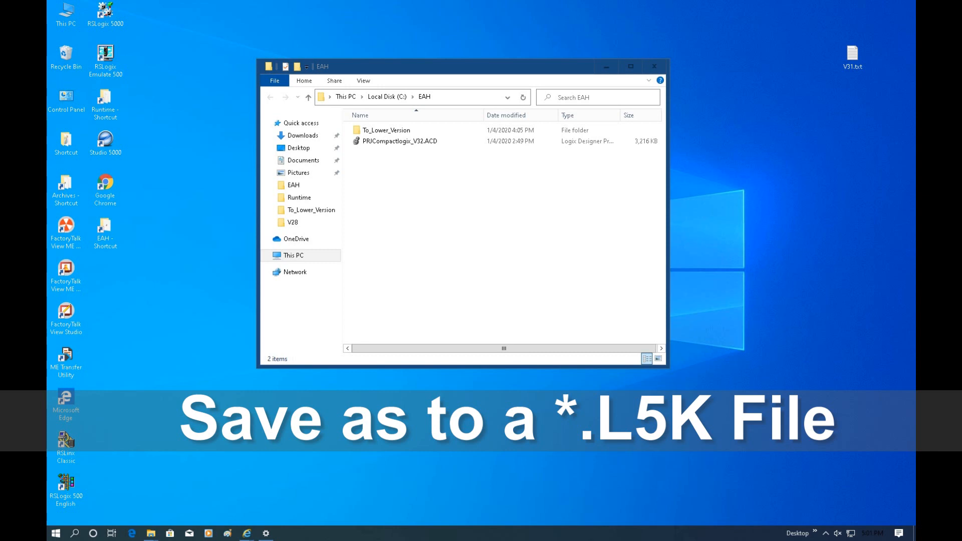
# Step: Open the PRJCompactlogix_V32.ACD project in Logix Designer and view MainProgram's R02_Mode_Control routine
pyautogui.click(366, 141)
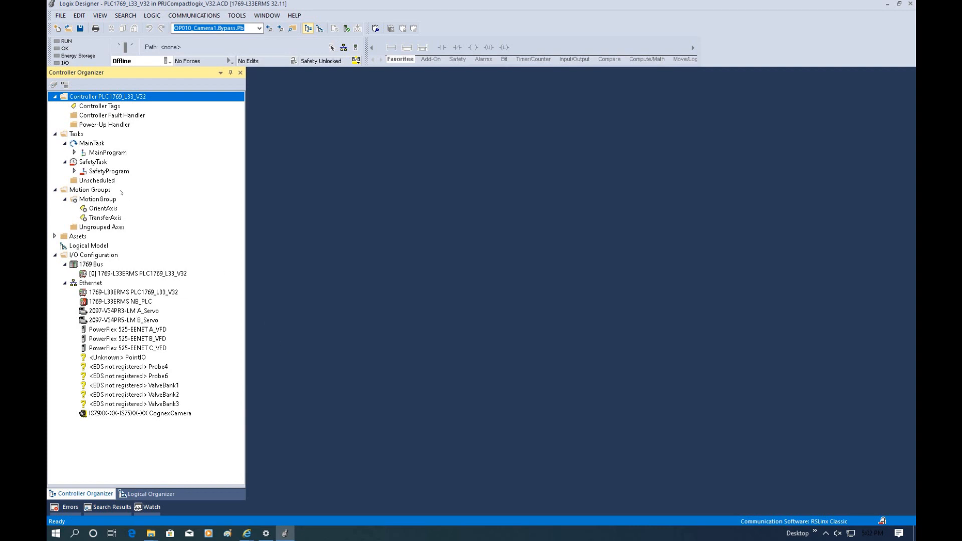
pyautogui.click(73, 152)
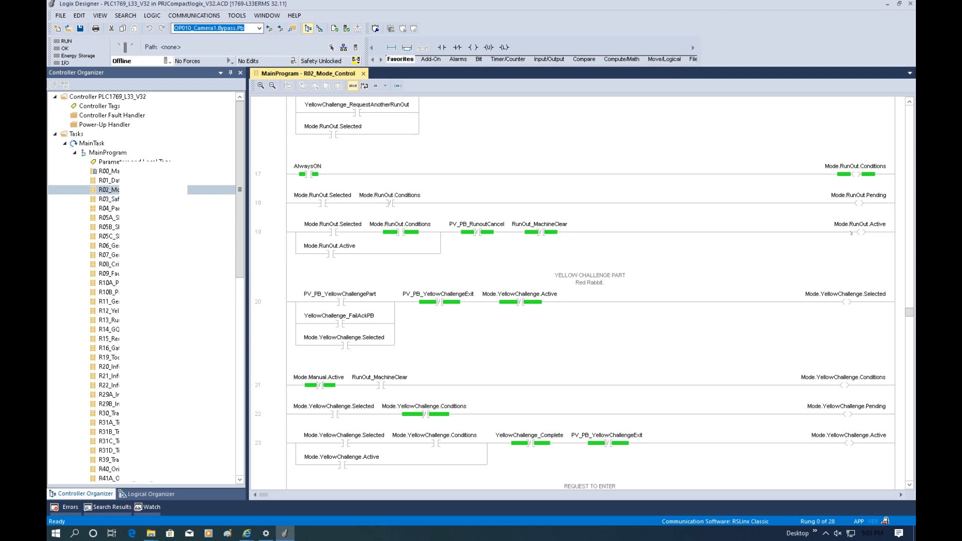
pyautogui.moveTo(851, 227)
# Step: Save the project in the EAH folder as the import/export file PRJCompactlogix_V32.L5K, and close Logix Designer
pyautogui.click(60, 15)
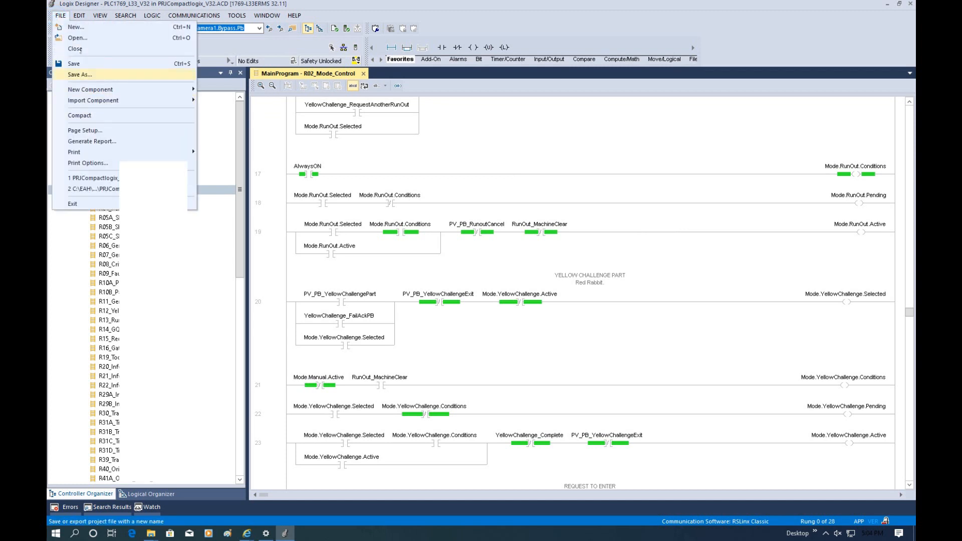
pyautogui.click(80, 74)
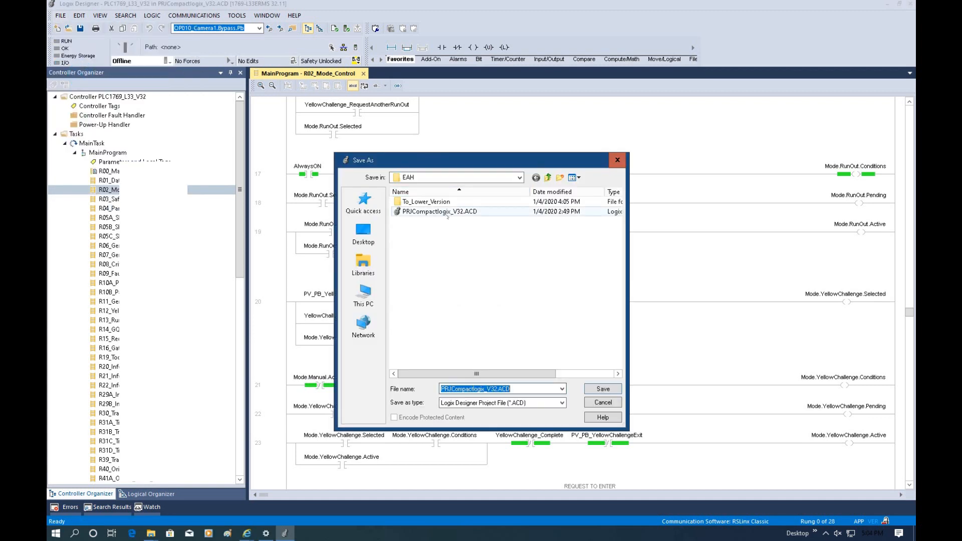
pyautogui.click(525, 404)
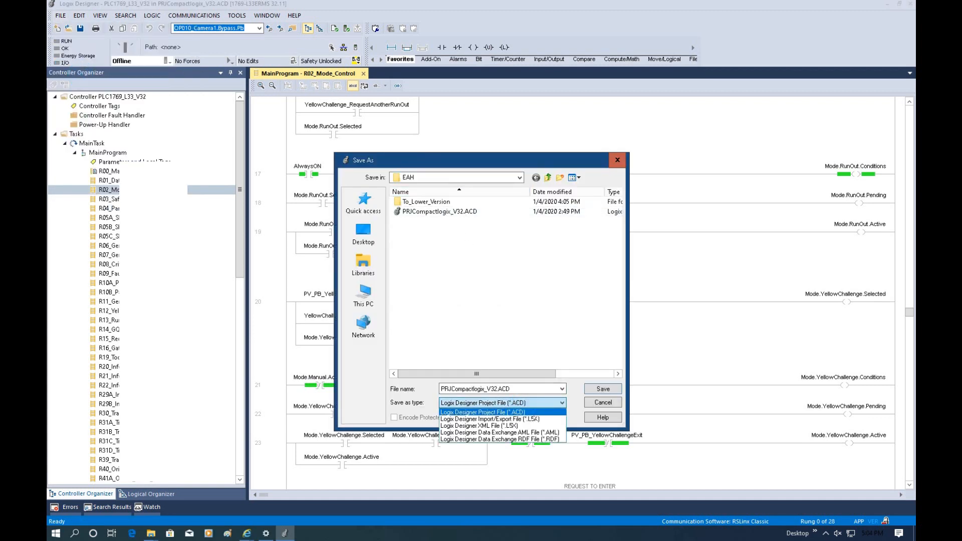
pyautogui.click(549, 419)
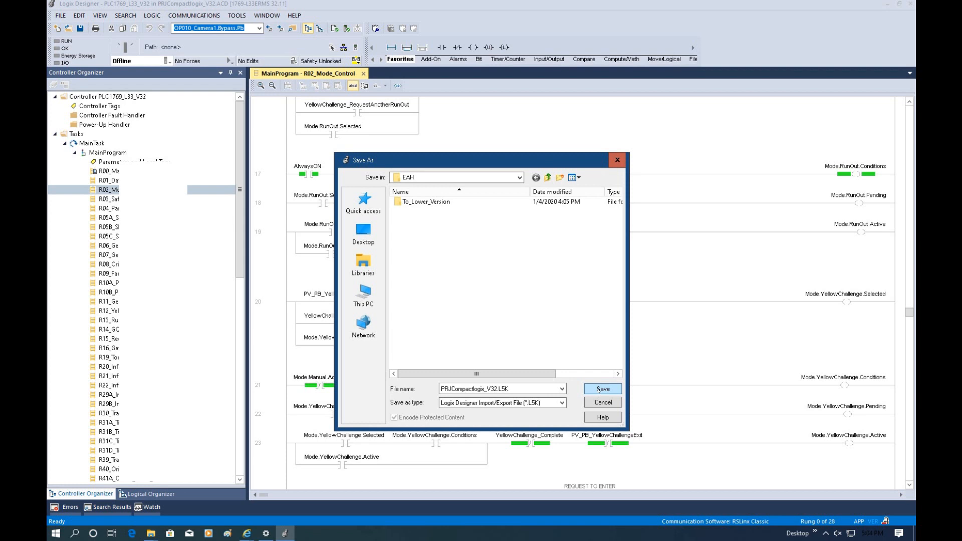
pyautogui.click(601, 389)
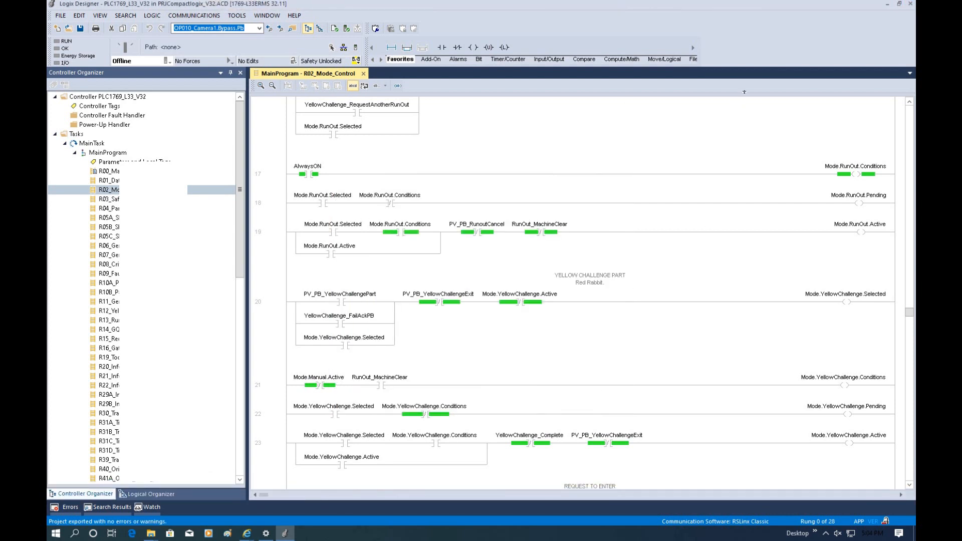
pyautogui.click(911, 3)
# Step: Check the EAH folder for both the ACD and the L5K version of the project
pyautogui.moveTo(476, 193); pyautogui.dragTo(390, 142)
pyautogui.click(535, 201)
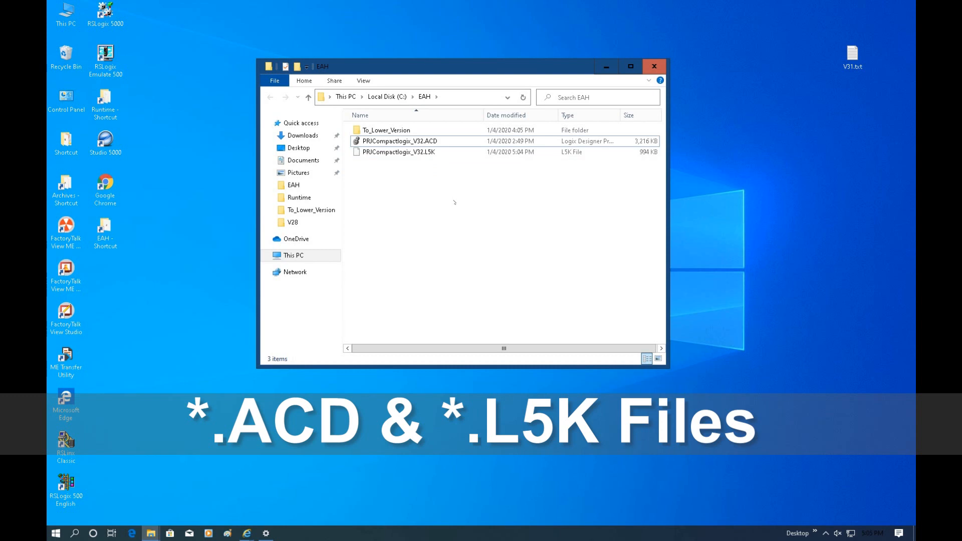
pyautogui.moveTo(460, 197); pyautogui.dragTo(376, 143)
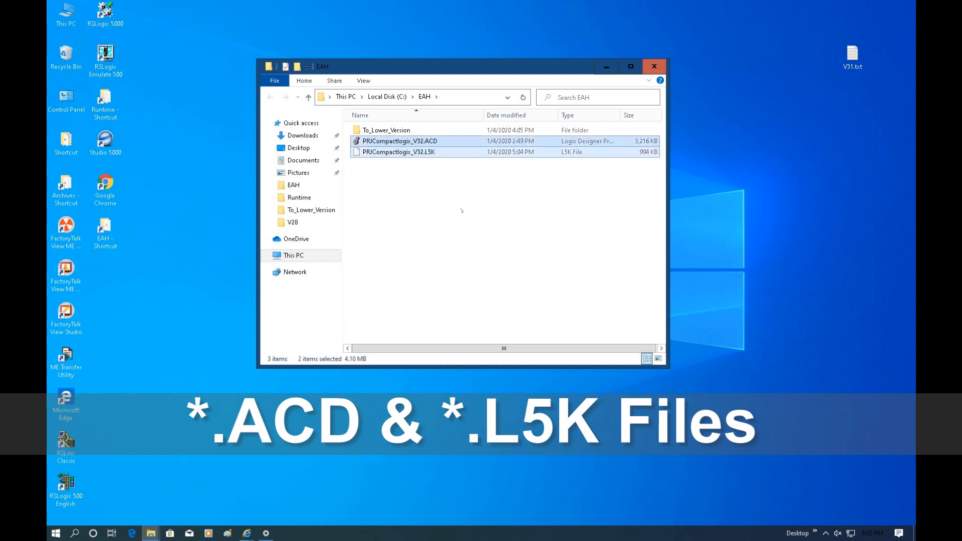
pyautogui.click(461, 211)
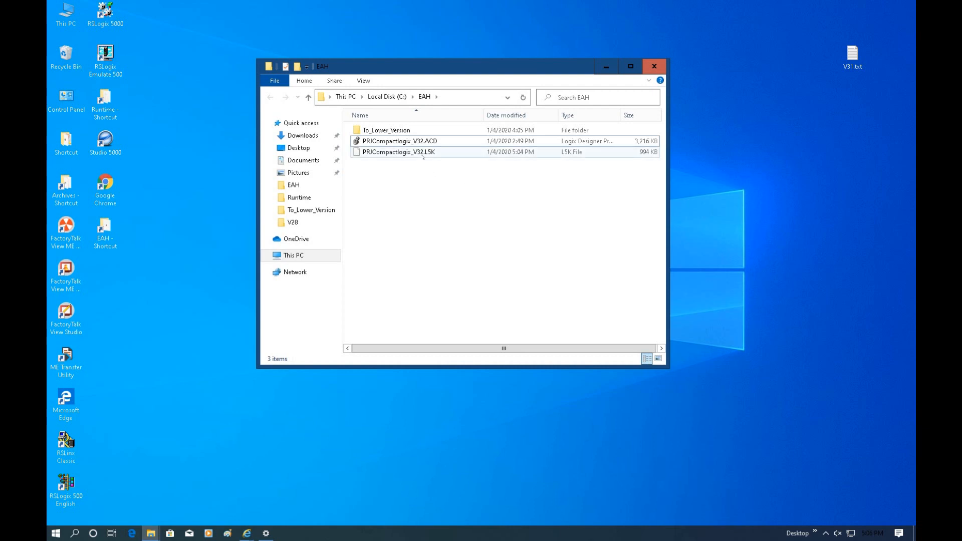
pyautogui.click(842, 132)
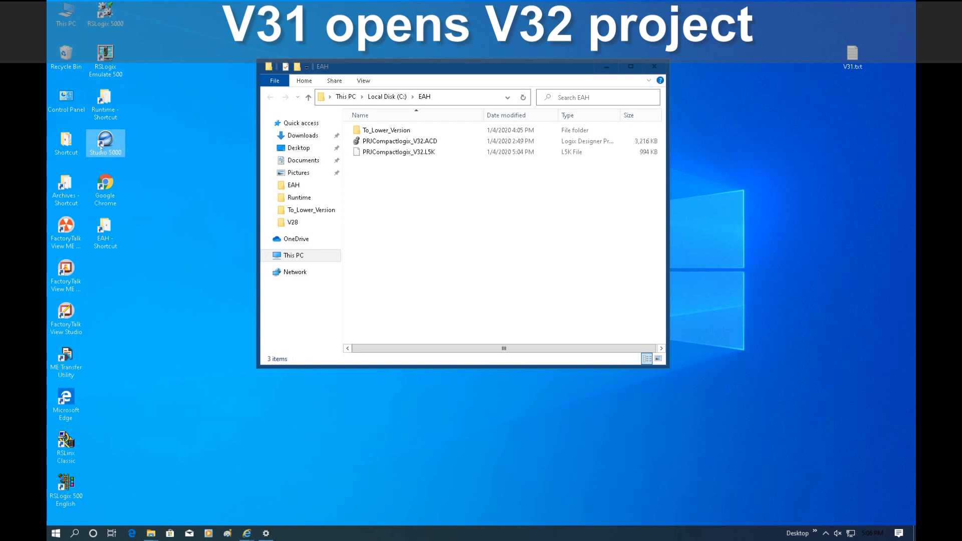
pyautogui.click(445, 243)
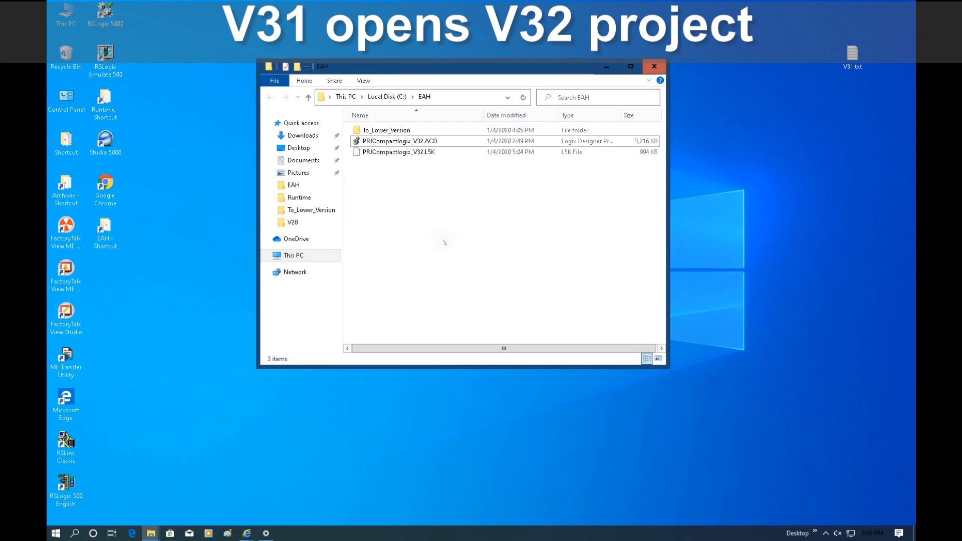
# Step: Open PRJCompactlogix_V32.L5K in Notepad, set as the app always used for .L5K files, and maximize its window
pyautogui.rightClick(415, 155)
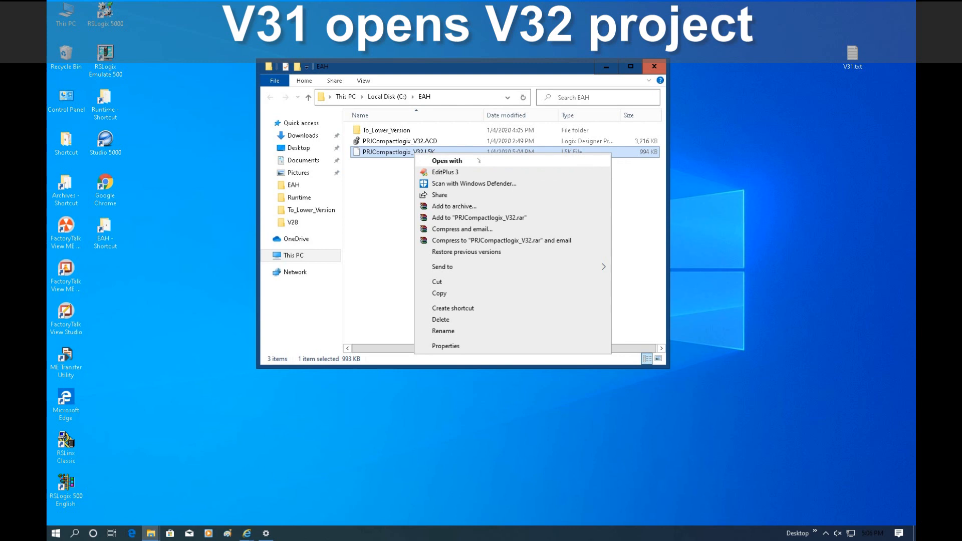
pyautogui.click(479, 160)
pyautogui.click(395, 254)
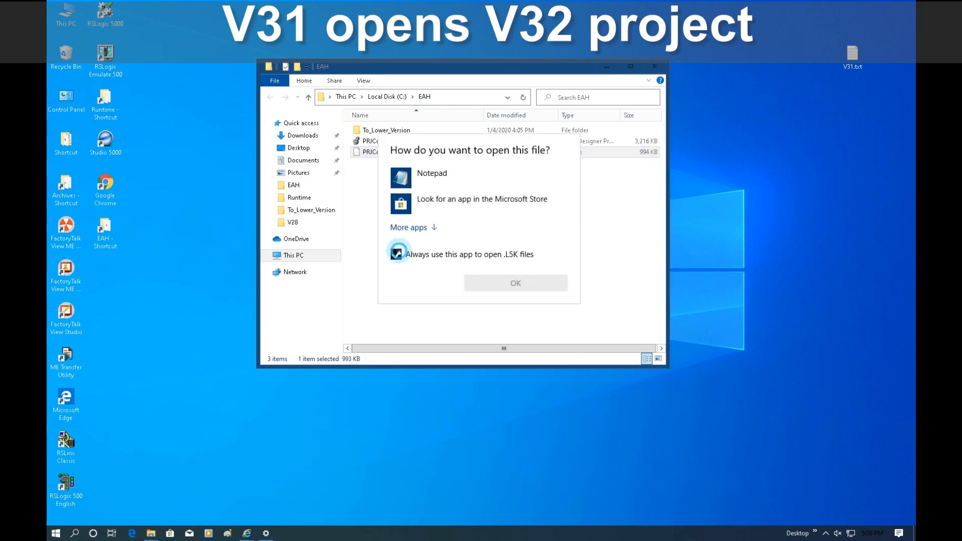
pyautogui.click(441, 174)
pyautogui.doubleClick(444, 179)
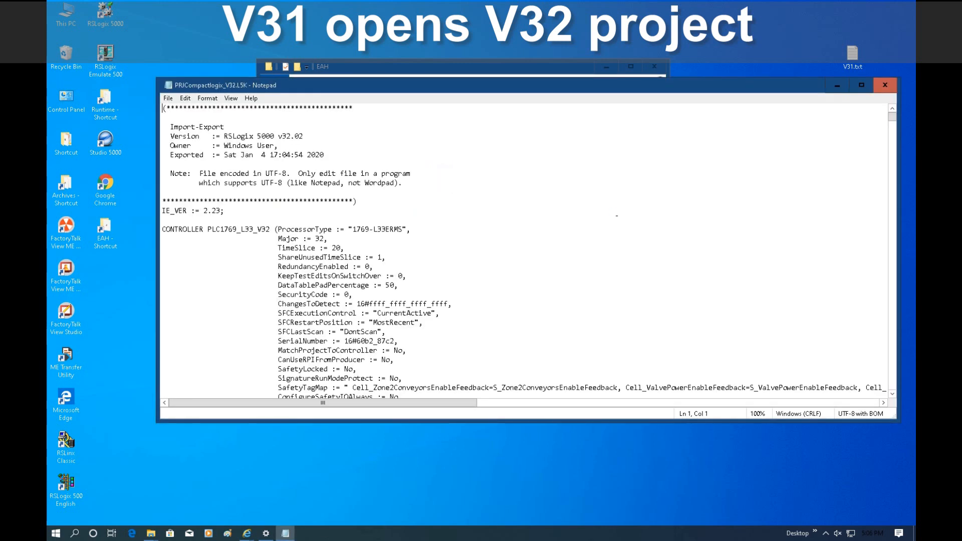
pyautogui.doubleClick(505, 85)
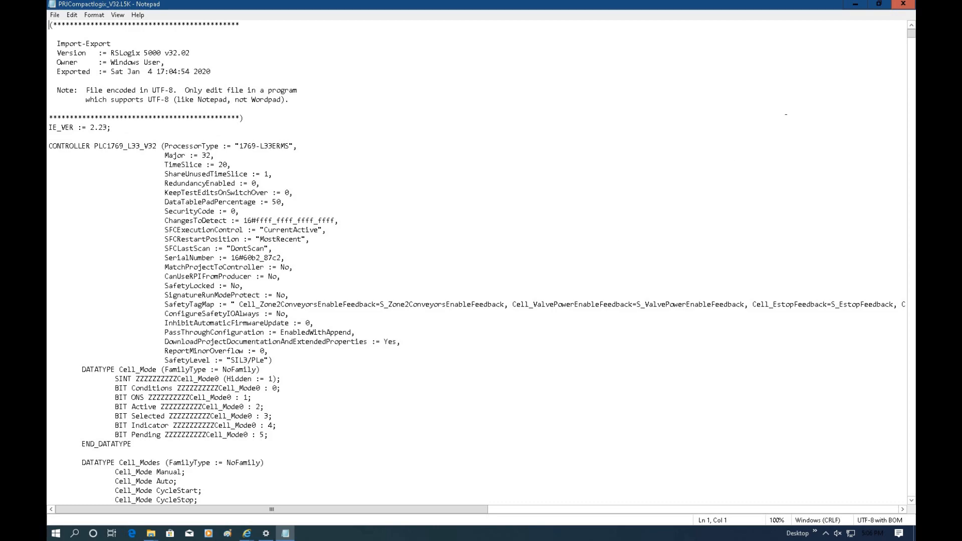
# Step: Examine the IE_VER and controller Major revision lines near the start of the L5K file
pyautogui.moveTo(911, 33)
pyautogui.mouseDown()
pyautogui.moveTo(911, 254)
pyautogui.moveTo(911, 183)
pyautogui.moveTo(898, 160)
pyautogui.moveTo(897, 30)
pyautogui.mouseUp()
pyautogui.moveTo(49, 128); pyautogui.dragTo(94, 129)
pyautogui.moveTo(164, 155); pyautogui.dragTo(210, 155)
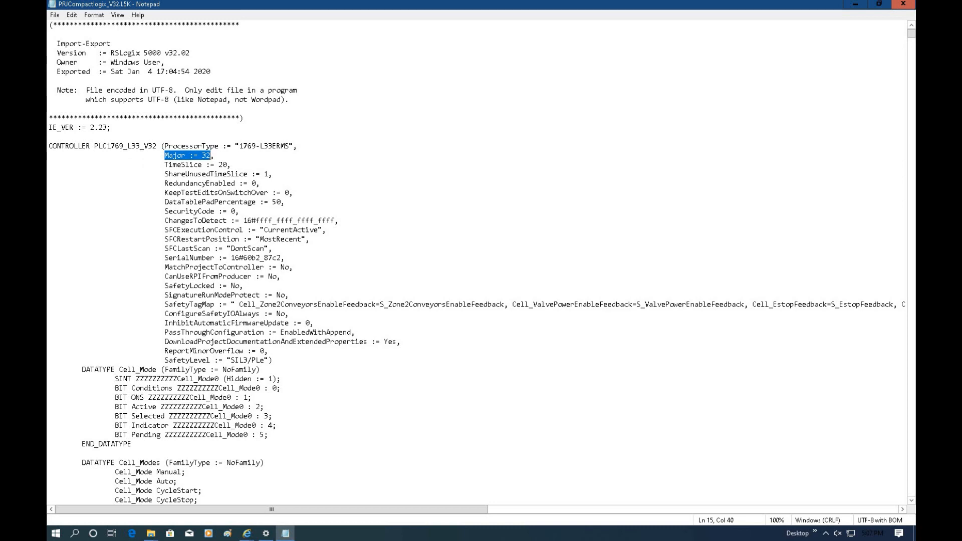
pyautogui.click(59, 124)
pyautogui.click(341, 146)
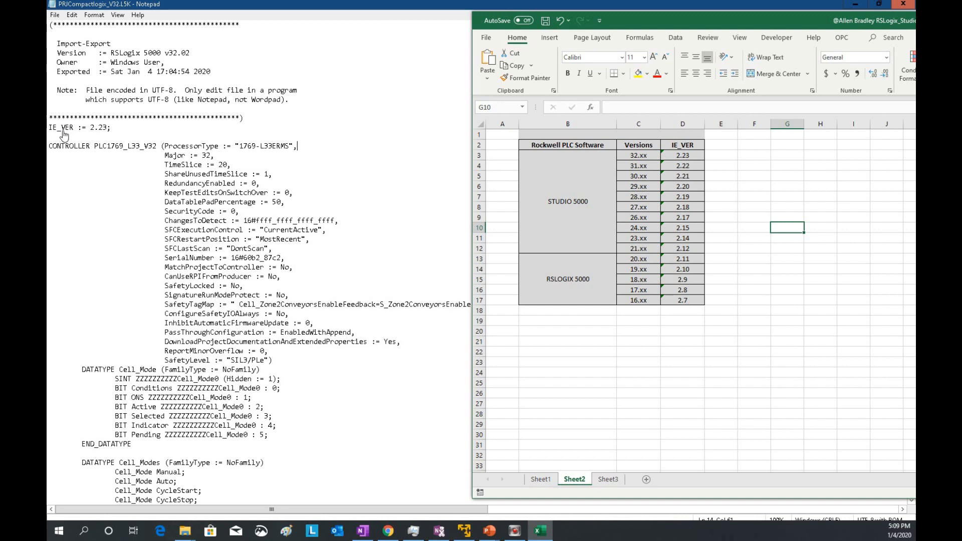
# Step: Look up the IE_VER values for versions 32.xx and 31.xx in the Excel version table
pyautogui.click(123, 139)
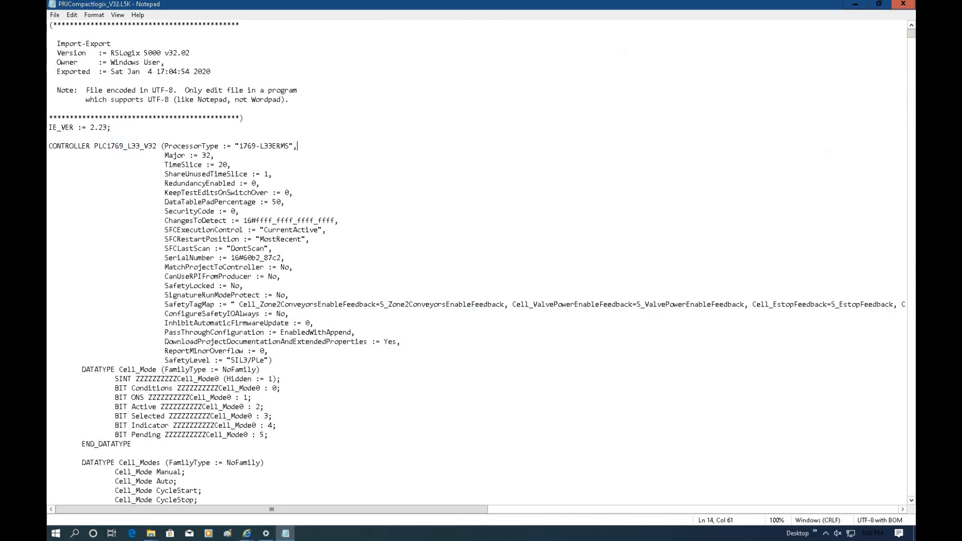
pyautogui.hotkey('alt', 'Tab')
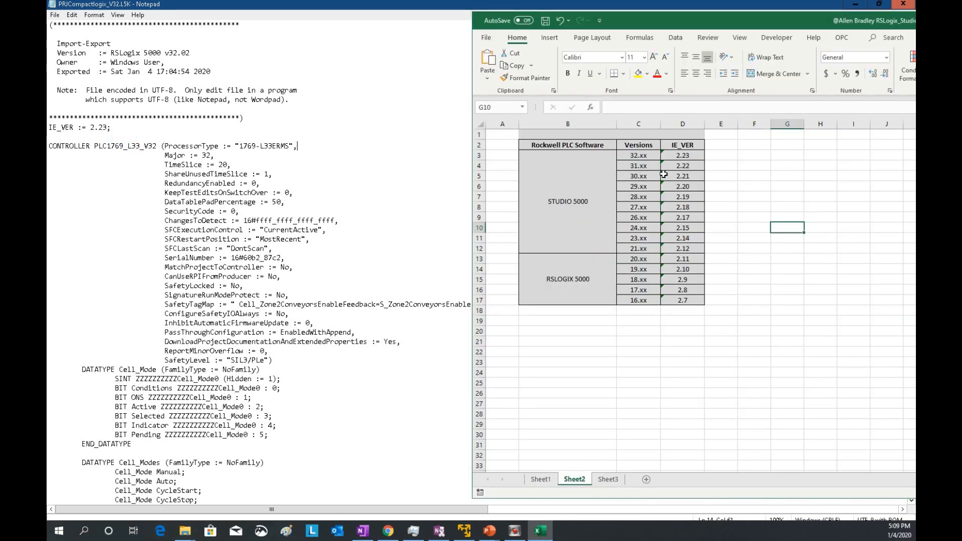
pyautogui.click(690, 154)
pyautogui.moveTo(711, 153); pyautogui.dragTo(711, 153)
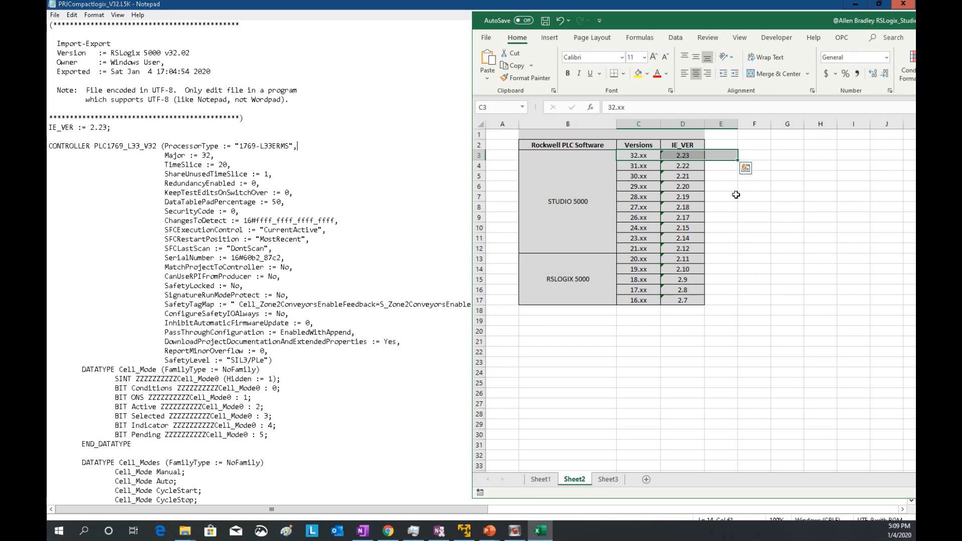
pyautogui.moveTo(626, 169); pyautogui.dragTo(674, 167)
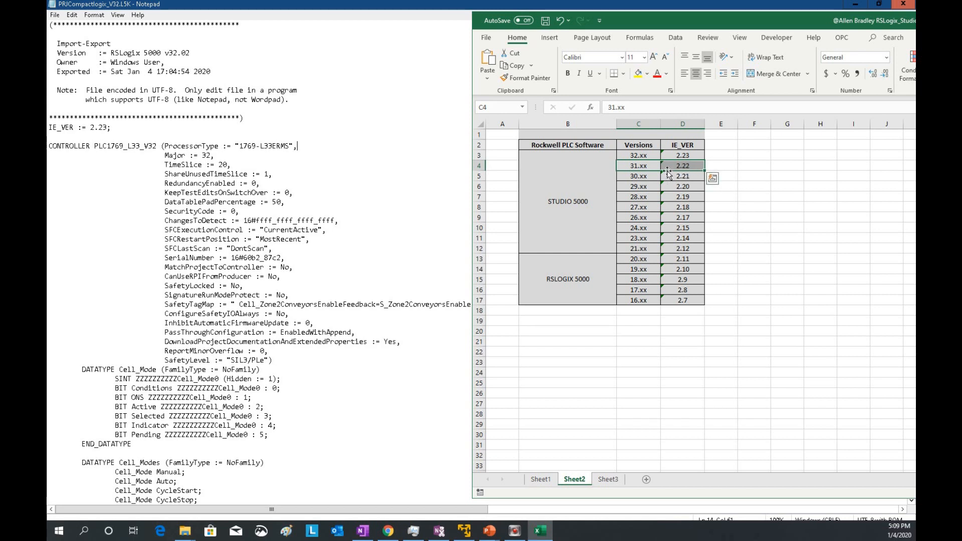
# Step: Set IE_VER to 2.22 and the controller's Major revision to 31 in the L5K file
pyautogui.click(118, 129)
pyautogui.moveTo(106, 127); pyautogui.dragTo(103, 127)
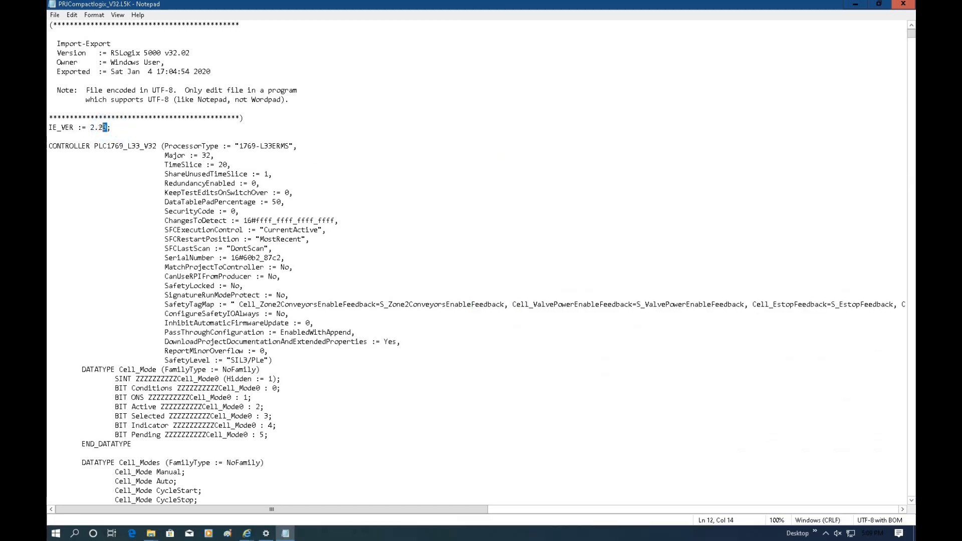
pyautogui.write('2')
pyautogui.click(211, 146)
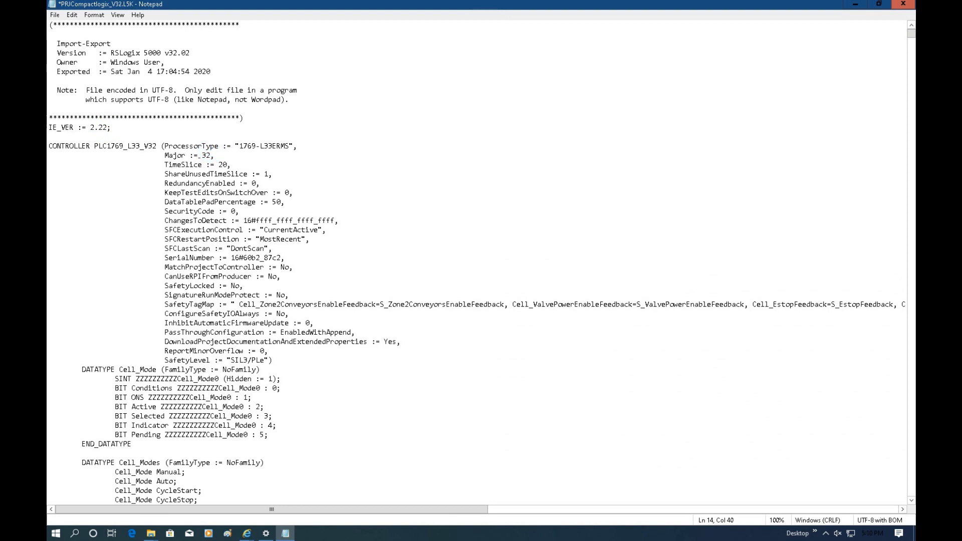
pyautogui.doubleClick(202, 155)
pyautogui.write('31')
pyautogui.click(332, 160)
# Step: Find the next occurrence of Major in the L5K file and set the Local module's Major revision to 31
pyautogui.doubleClick(166, 155)
pyautogui.hotkey('ctrl', 'f')
pyautogui.moveTo(199, 95); pyautogui.dragTo(526, 95)
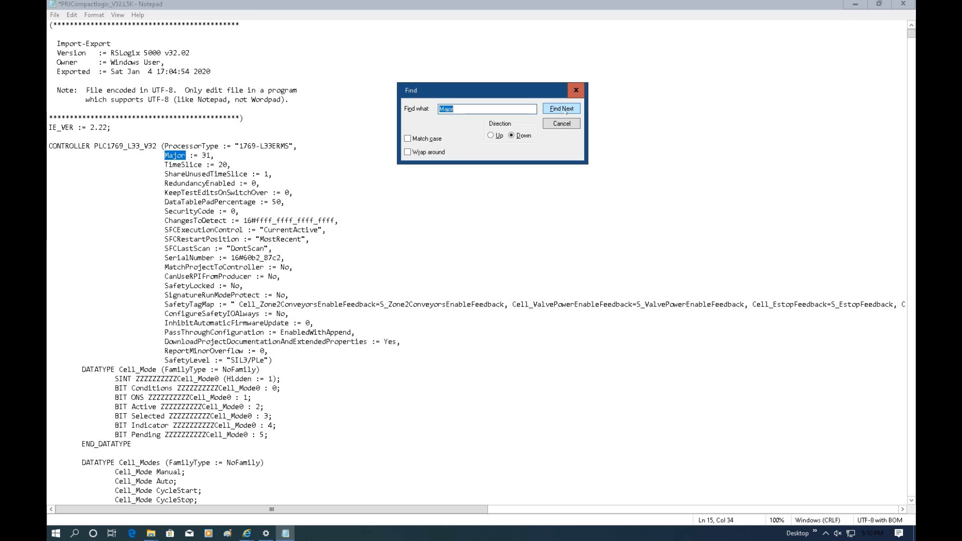
pyautogui.click(566, 112)
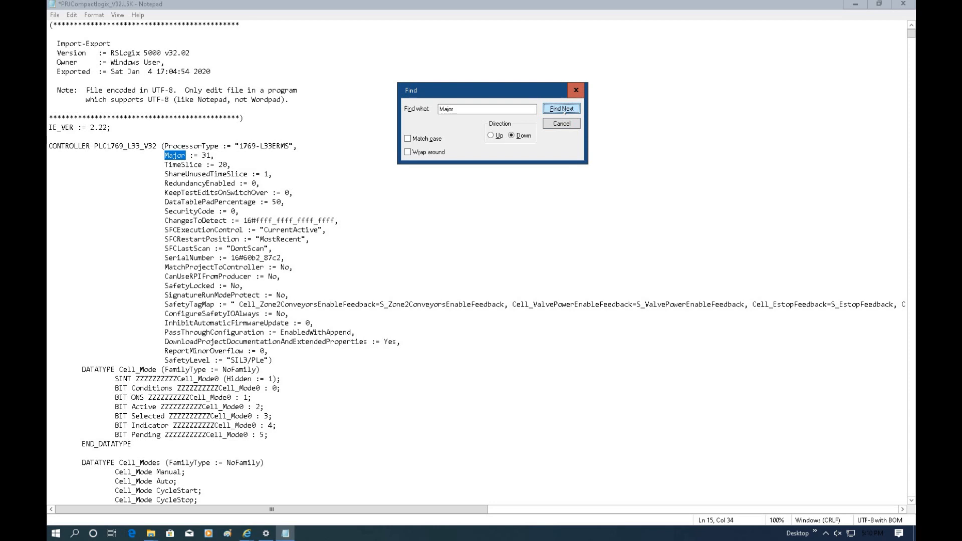
pyautogui.press('Return')
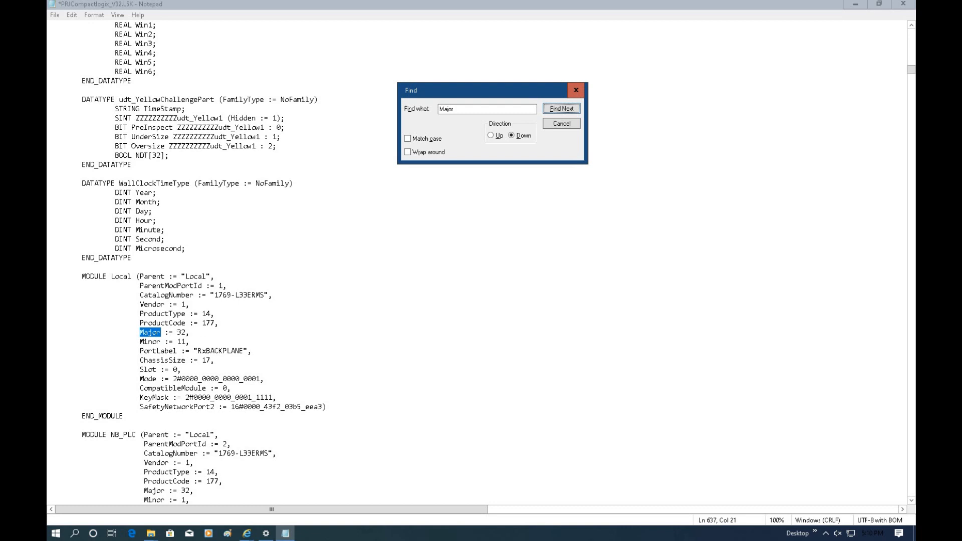
pyautogui.moveTo(178, 333); pyautogui.dragTo(186, 332)
pyautogui.write('3')
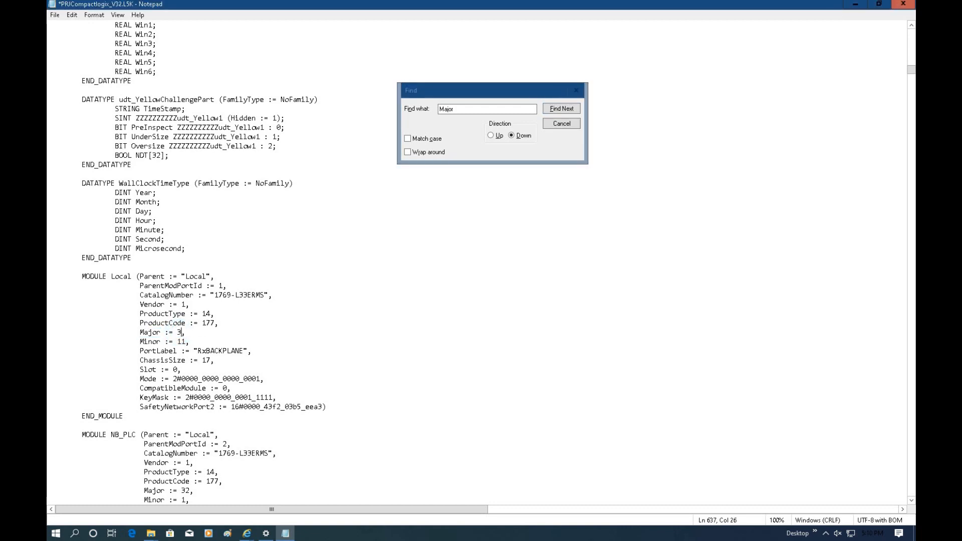
pyautogui.write('1')
# Step: Find the next Major entry and set the NB_PLC module's Major revision to 31
pyautogui.click(570, 109)
pyautogui.scroll(-7, 286, 325)
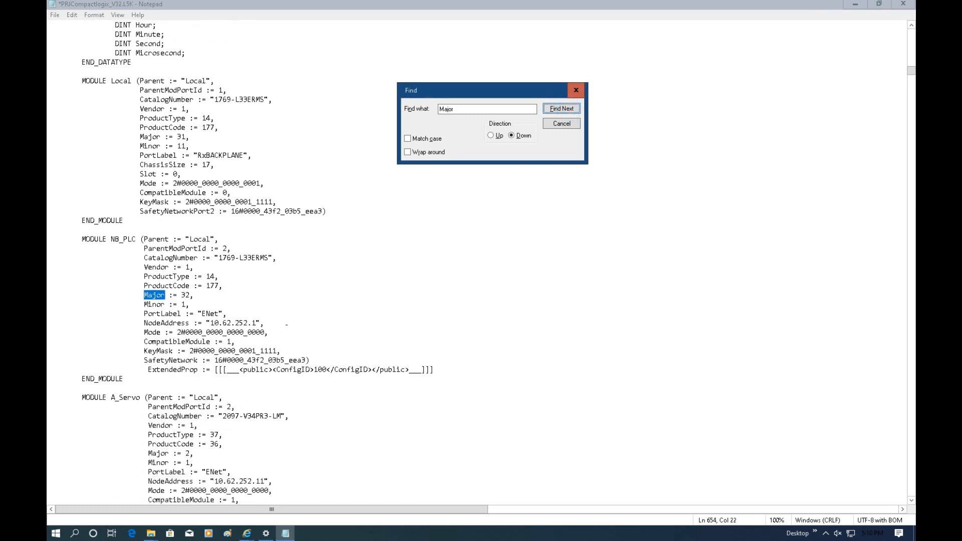
pyautogui.scroll(-3, 287, 324)
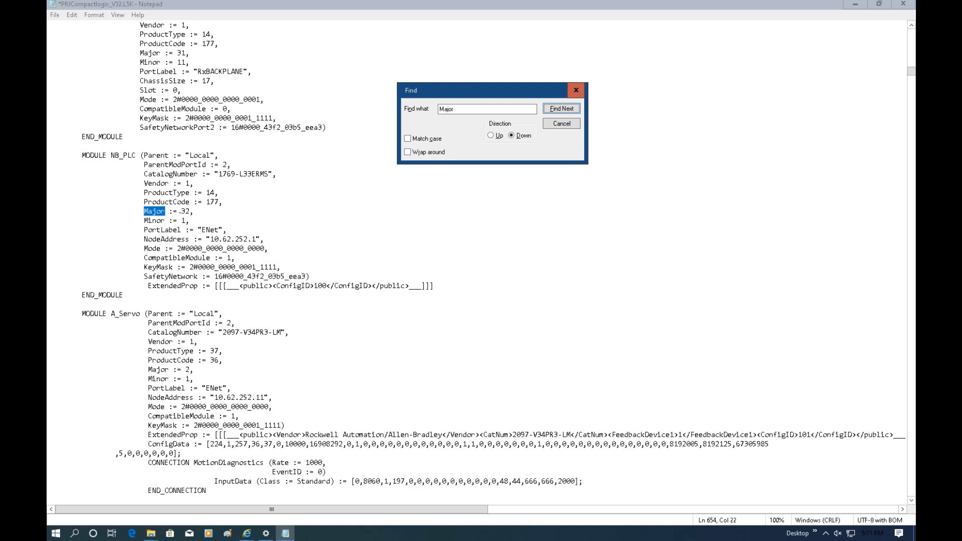
pyautogui.click(189, 211)
pyautogui.press('BackSpace')
pyautogui.write('1')
pyautogui.click(218, 230)
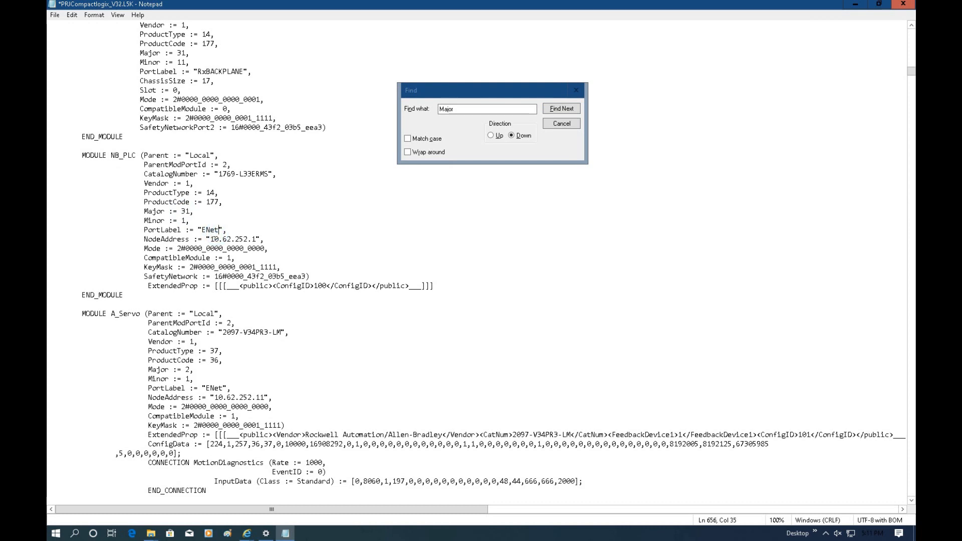
# Step: Find the next Major entry, in the A_Servo module, and check whether it refers to the controller
pyautogui.click(564, 108)
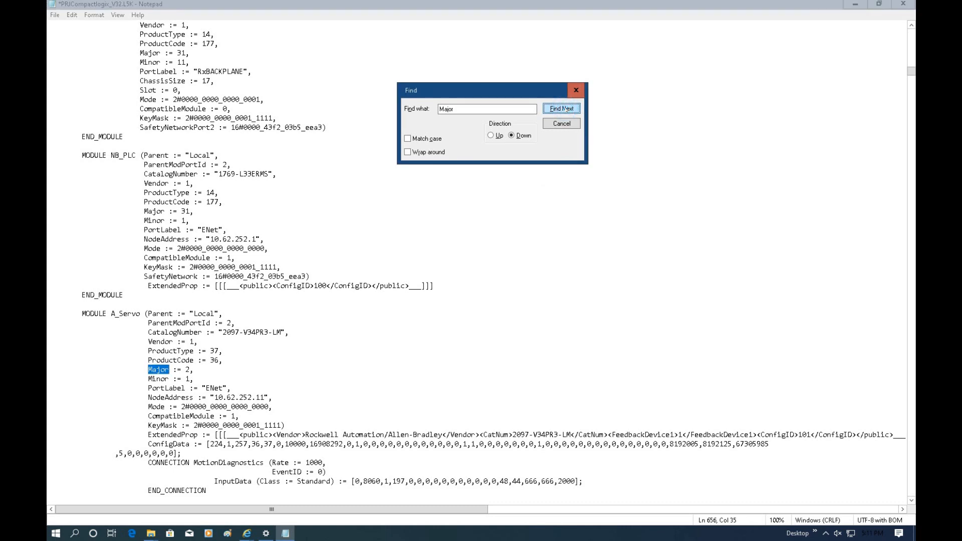
pyautogui.scroll(-4, 204, 249)
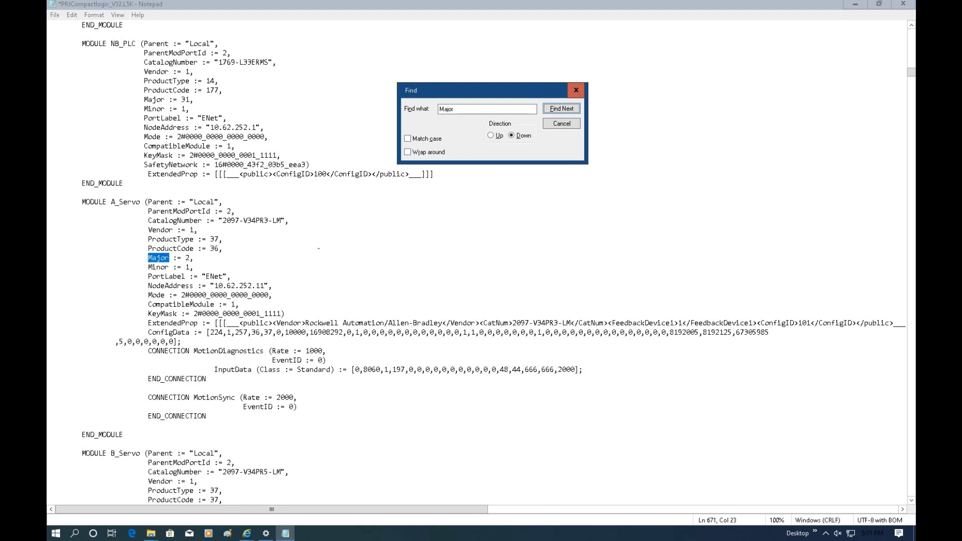
pyautogui.scroll(3, 477, 263)
pyautogui.scroll(-3, 476, 263)
pyautogui.scroll(10, 476, 263)
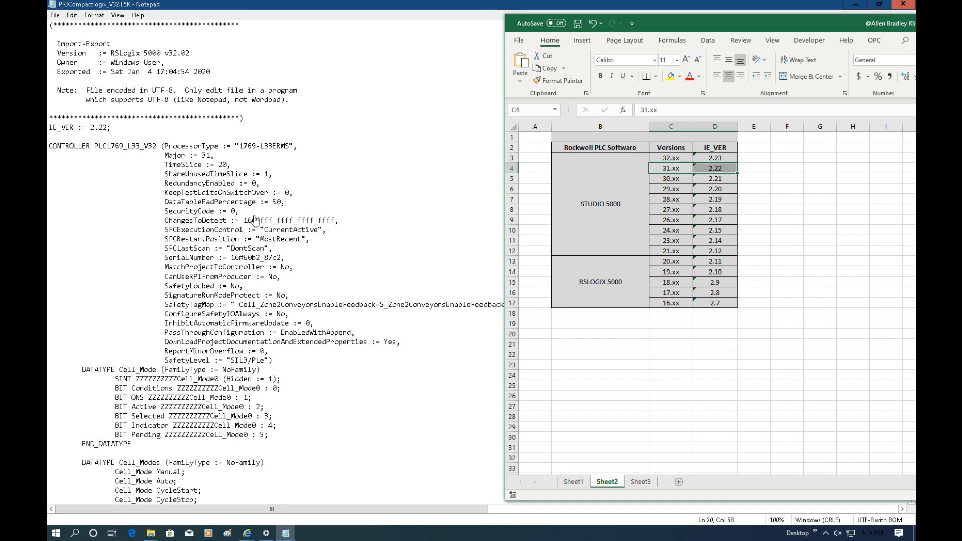
# Step: Save a copy of the edited file as PRJCompactlogix_V32V31.L5K in the To_Lower_Version folder and close Notepad
pyautogui.click(55, 15)
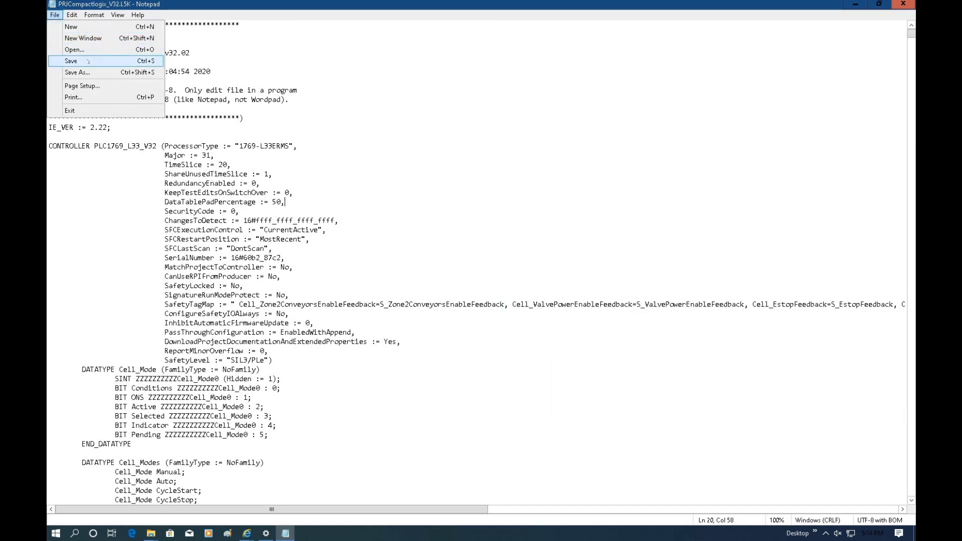
pyautogui.click(78, 72)
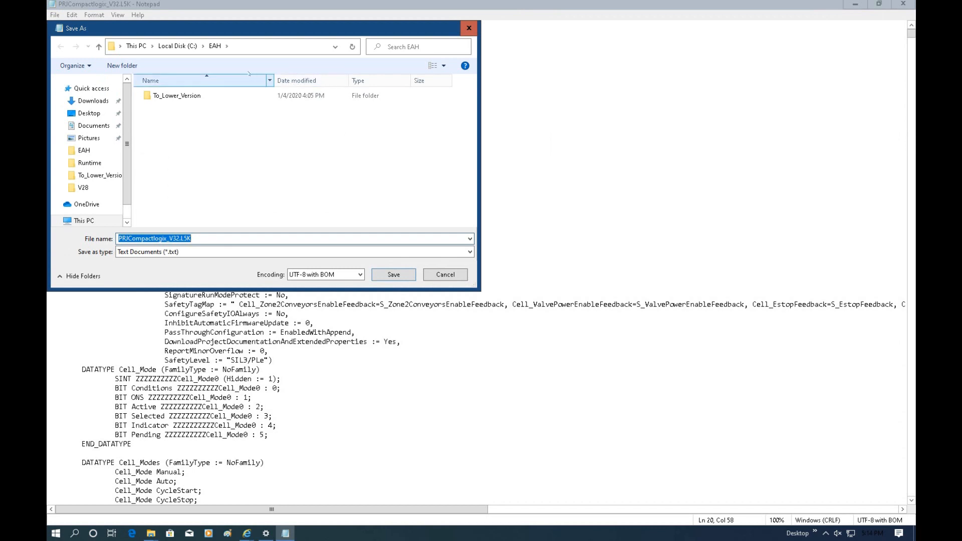
pyautogui.moveTo(416, 36); pyautogui.dragTo(826, 92)
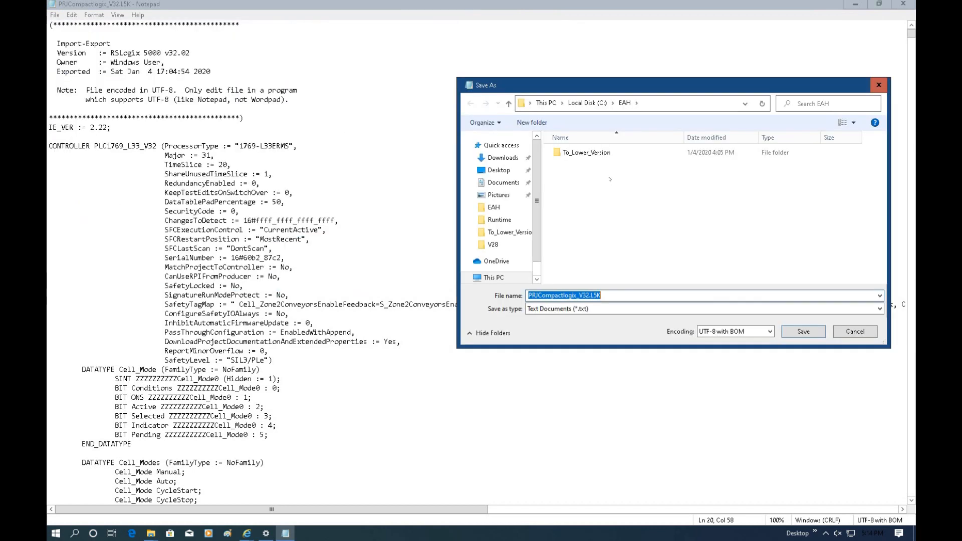
pyautogui.doubleClick(598, 153)
pyautogui.click(588, 295)
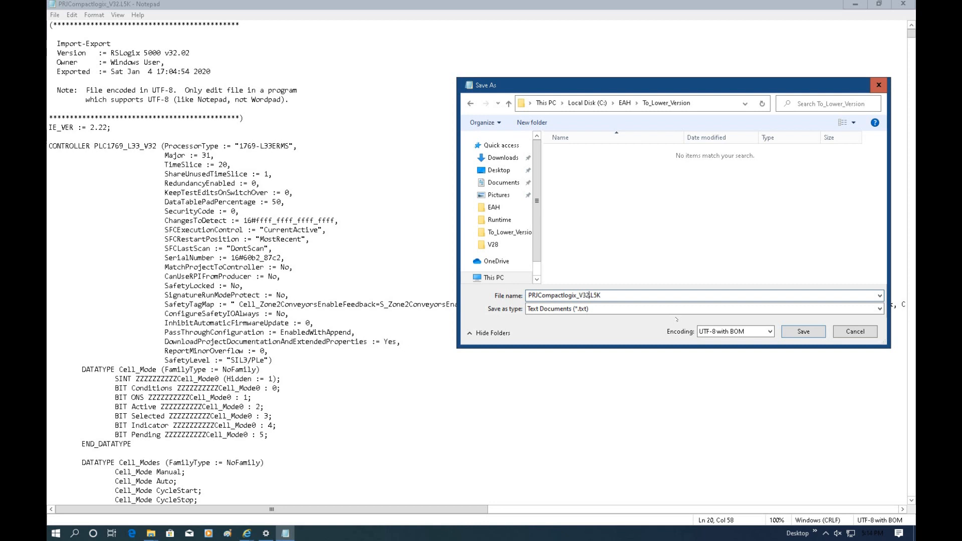
pyautogui.write('V31')
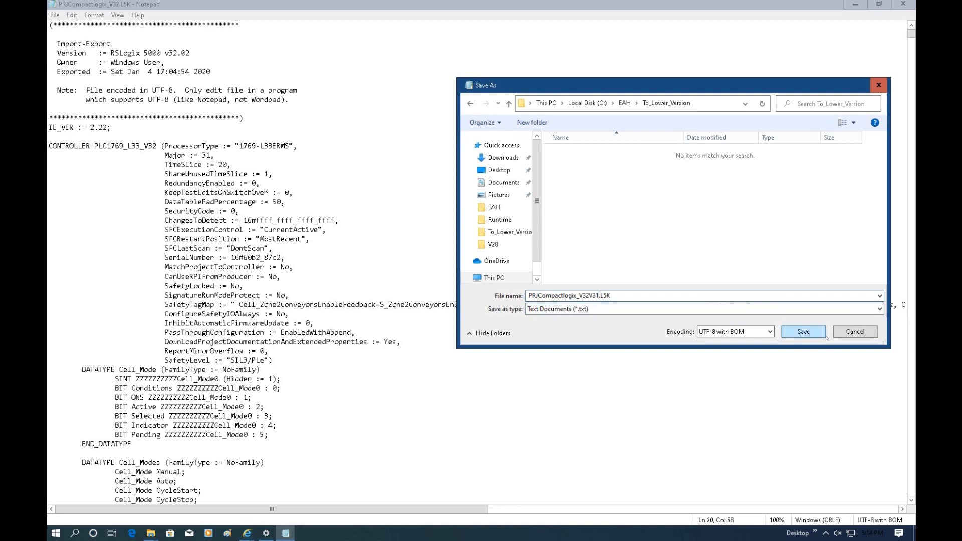
pyautogui.click(804, 332)
pyautogui.click(747, 241)
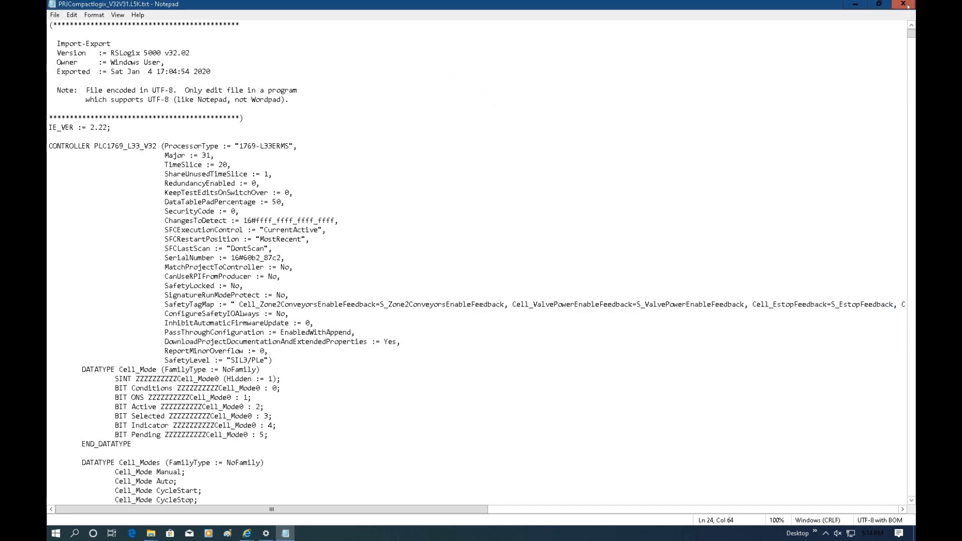
pyautogui.click(905, 5)
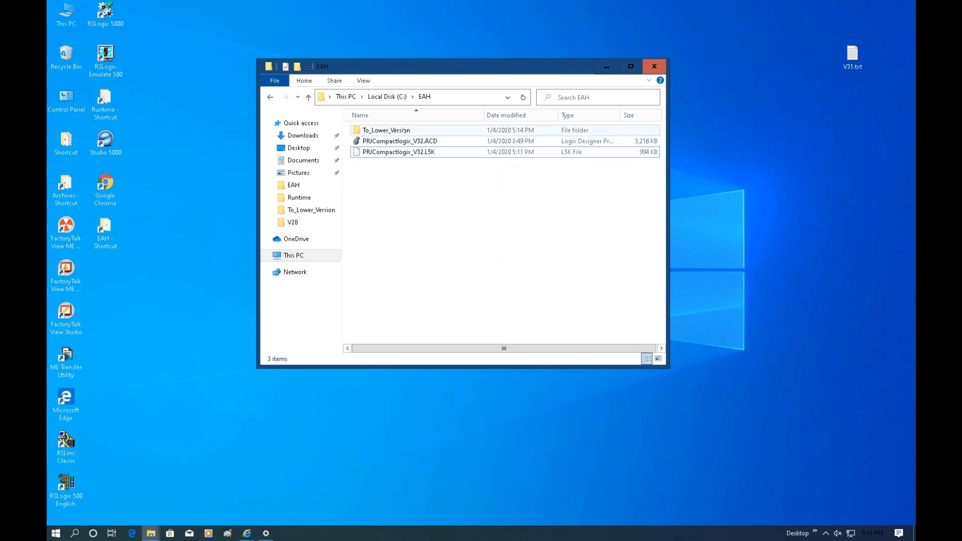
# Step: Rename the saved text document in the To_Lower_Version folder to PRJCompactlogix_V32V31.L5K, dropping its .txt extension
pyautogui.doubleClick(404, 131)
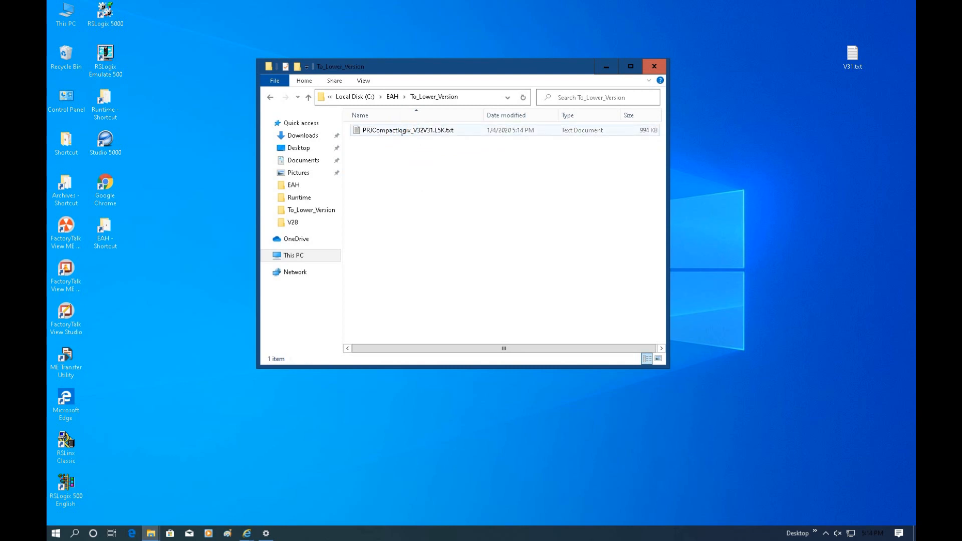
pyautogui.doubleClick(430, 130)
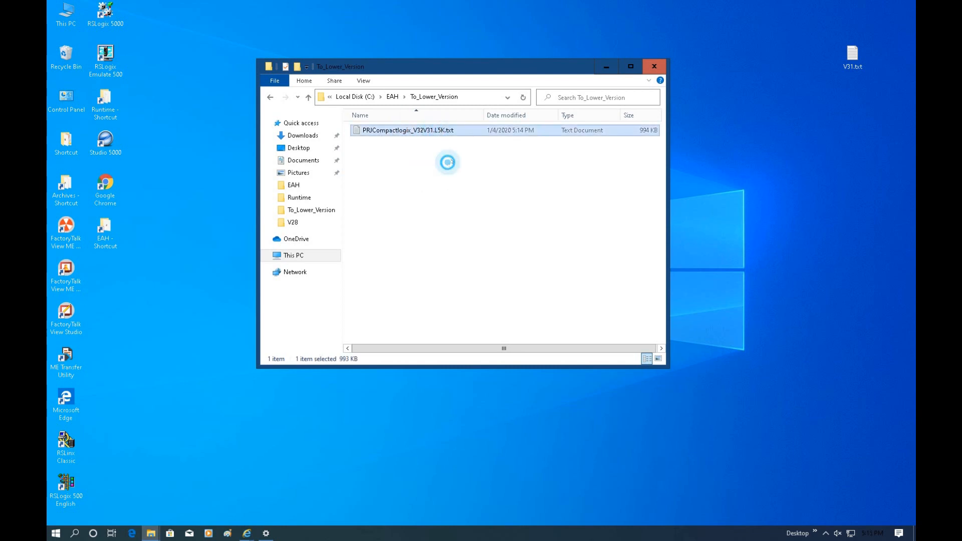
pyautogui.click(441, 130)
pyautogui.click(442, 130)
pyautogui.moveTo(445, 130)
pyautogui.mouseDown()
pyautogui.moveTo(460, 131)
pyautogui.moveTo(434, 131)
pyautogui.mouseUp()
pyautogui.press('Delete')
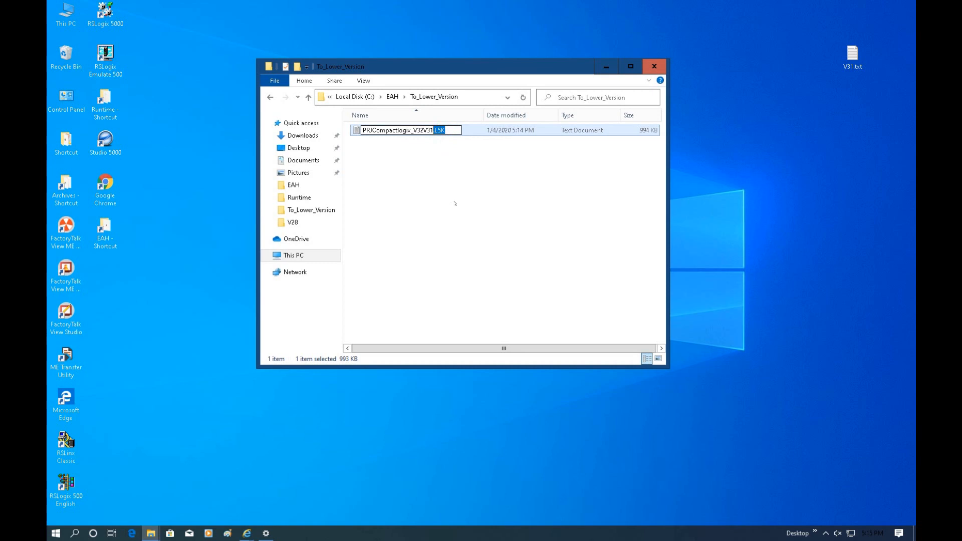
pyautogui.click(455, 204)
pyautogui.click(523, 273)
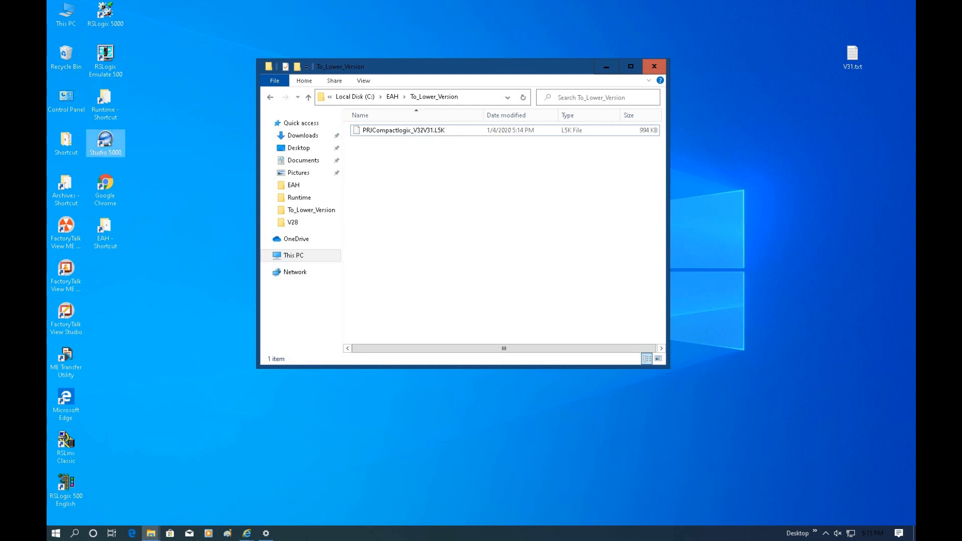
# Step: Switch to Studio 5000 and import PRJCompactlogix_V32V31.L5K, saving the project as PRJCompactlogix_V32V31.ACD in the To_Lower_Version folder with revision 31
pyautogui.click(110, 143)
pyautogui.doubleClick(111, 143)
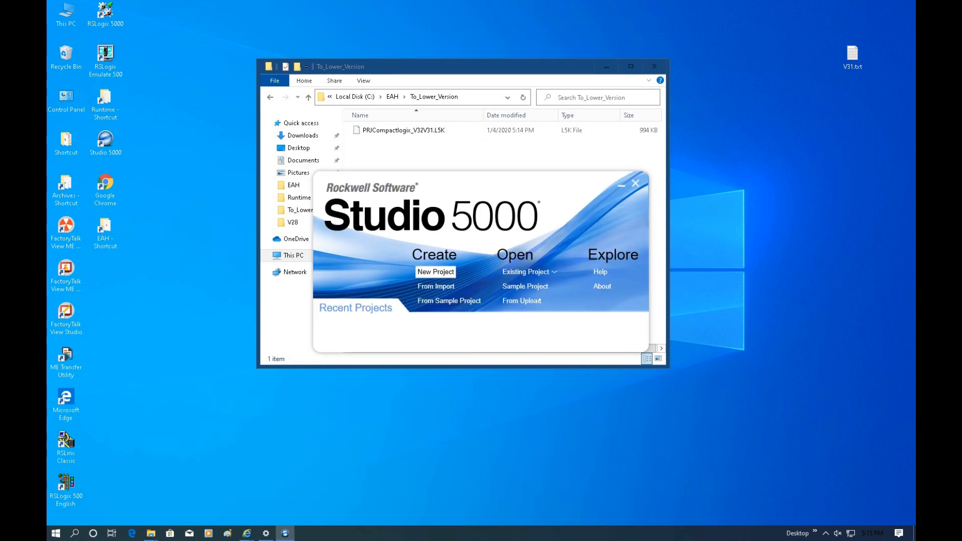
pyautogui.click(437, 287)
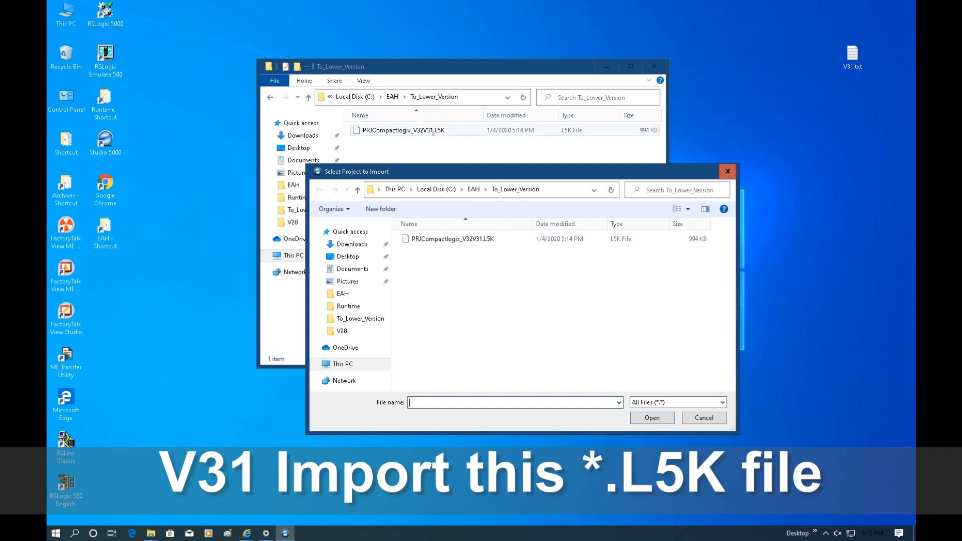
pyautogui.click(457, 239)
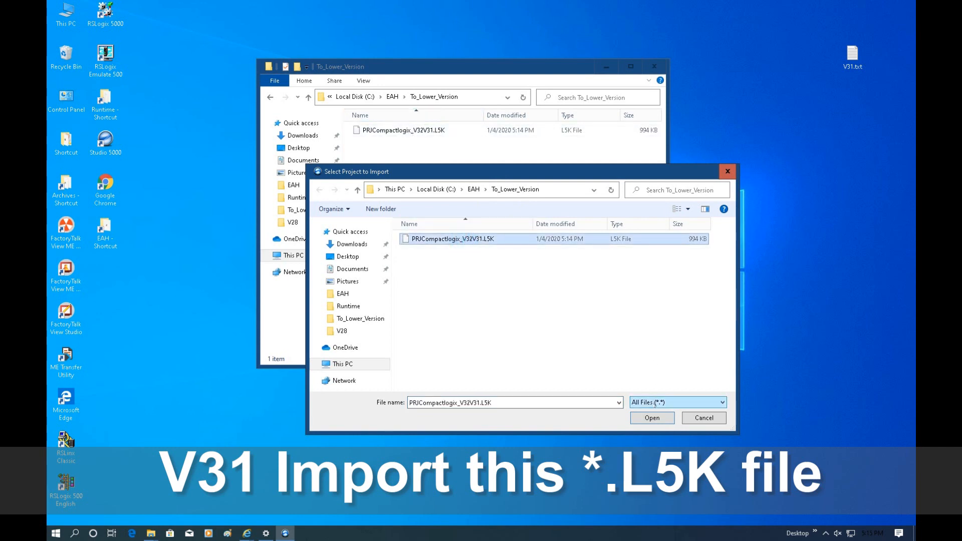
pyautogui.click(650, 418)
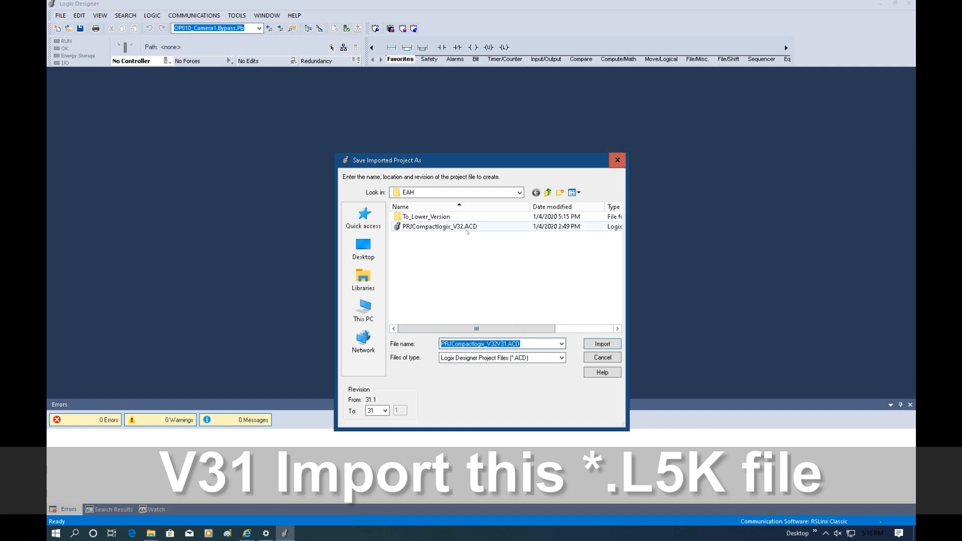
pyautogui.doubleClick(445, 216)
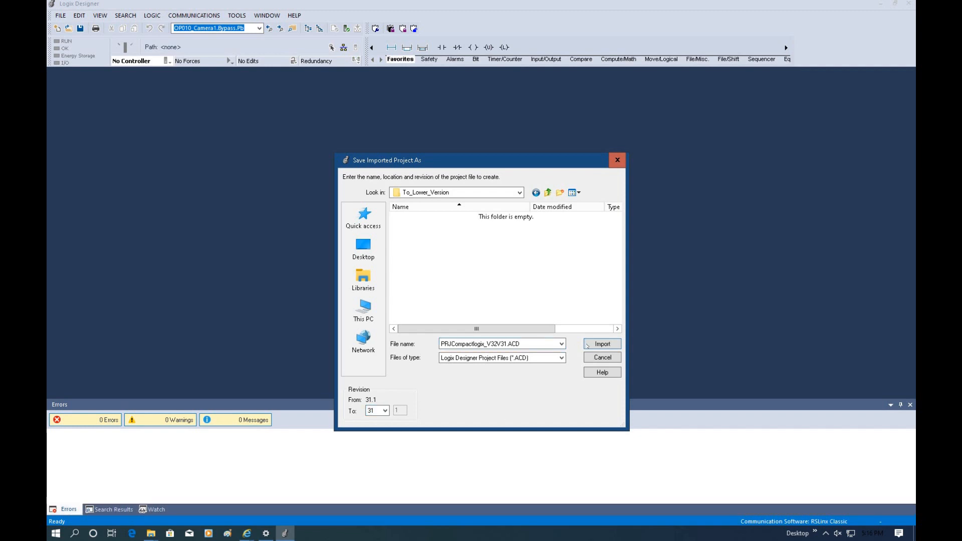
pyautogui.click(603, 345)
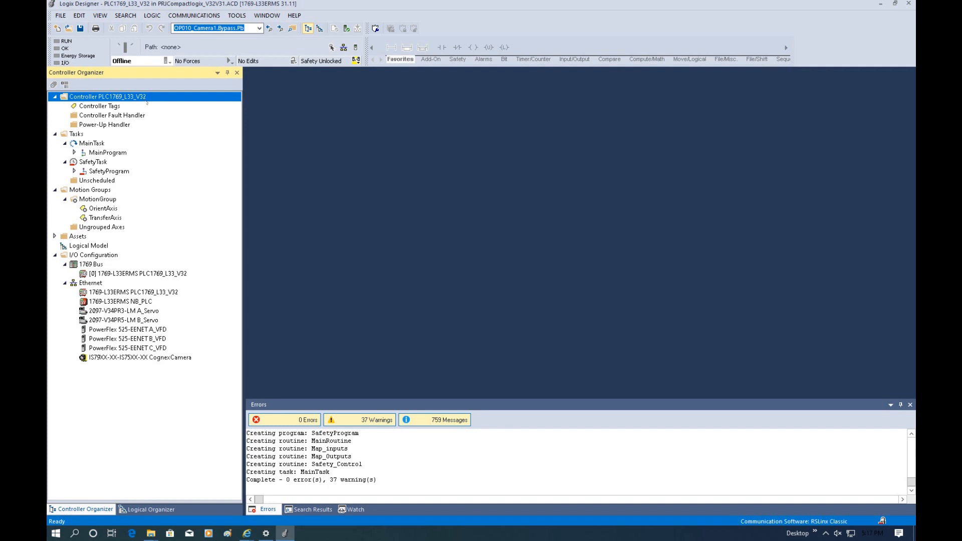
# Step: Inspect the R02_Mode_Control ladder logic in MainProgram and the controller's general properties in the imported project
pyautogui.click(74, 151)
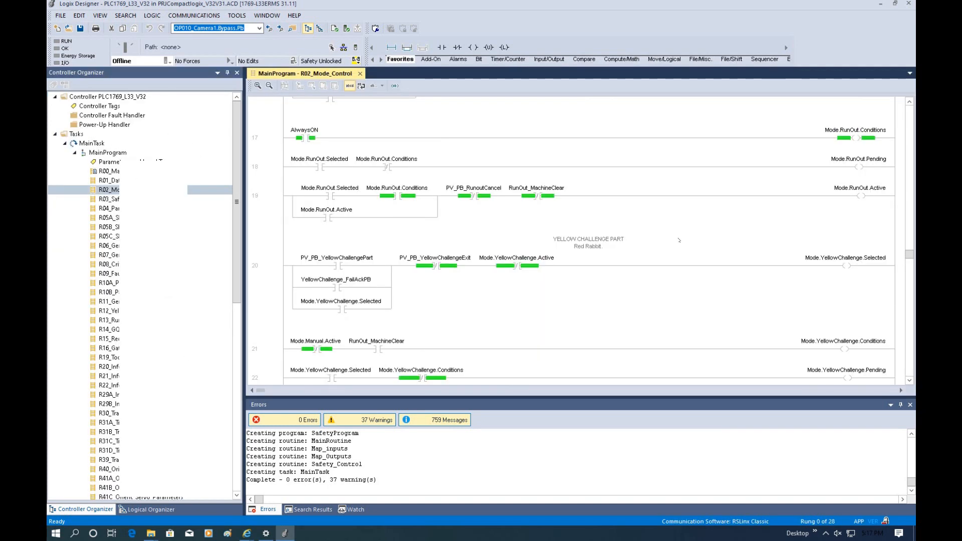
pyautogui.click(848, 197)
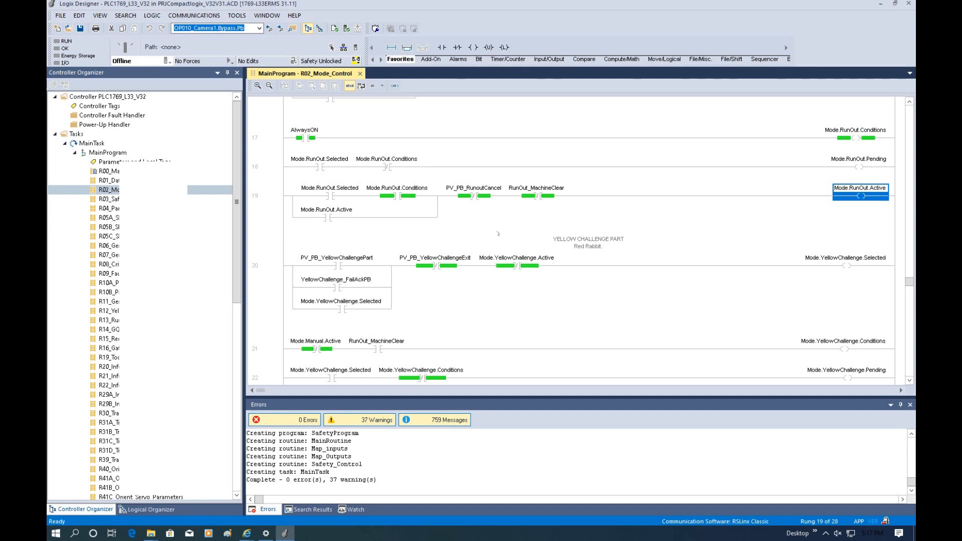
pyautogui.click(474, 189)
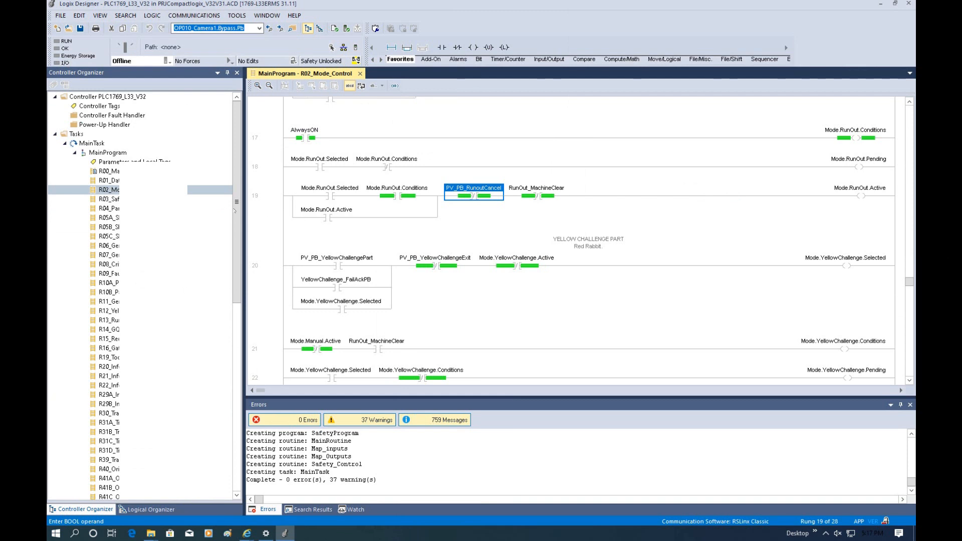
pyautogui.doubleClick(114, 97)
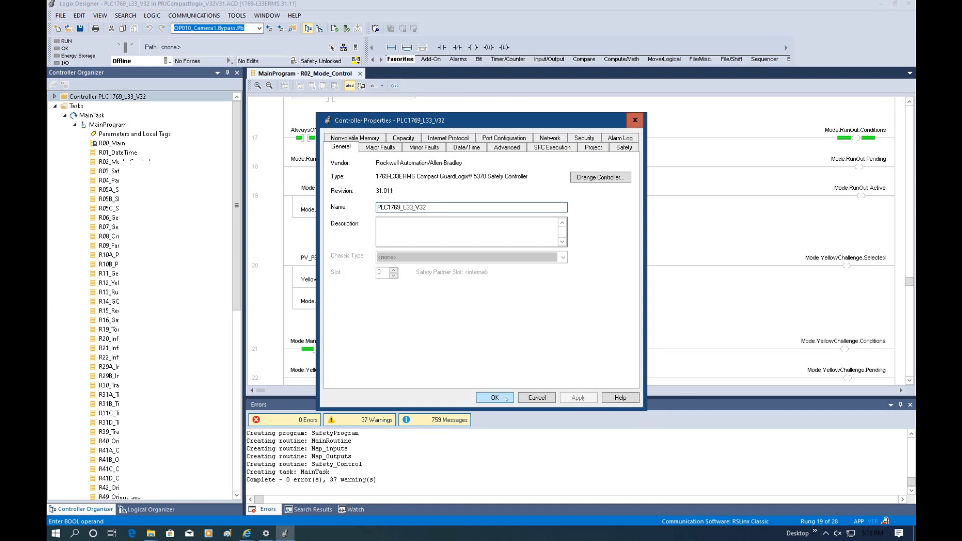
pyautogui.click(495, 397)
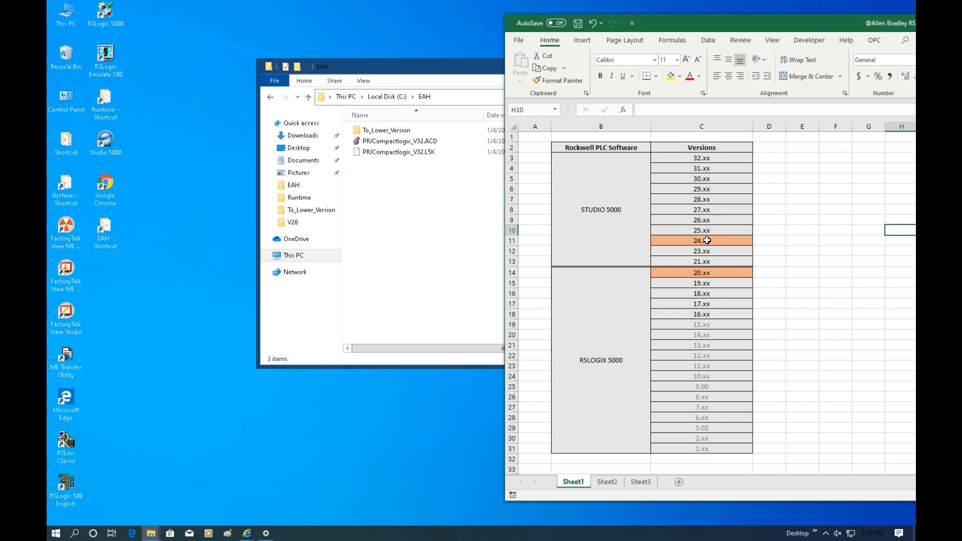
# Step: Review versions 32.xx through 24.xx in the Excel version table and the PRJCompactlogix_V32.L5K file in the EAH folder
pyautogui.moveTo(720, 158); pyautogui.dragTo(715, 242)
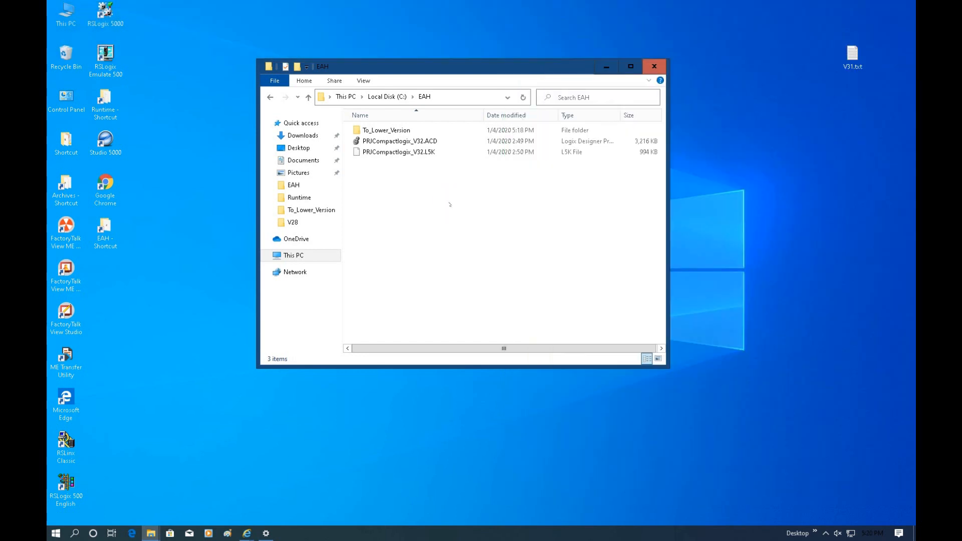
pyautogui.click(409, 152)
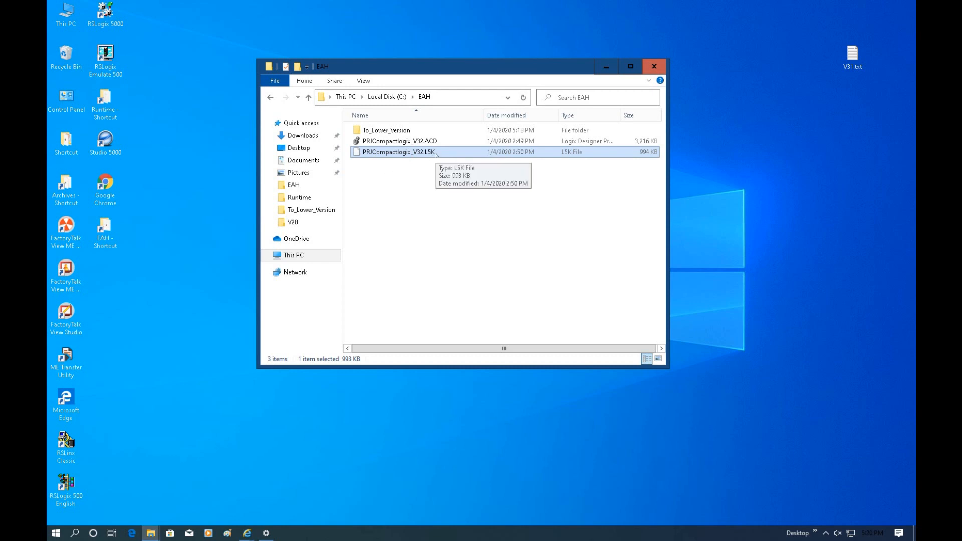
pyautogui.click(423, 229)
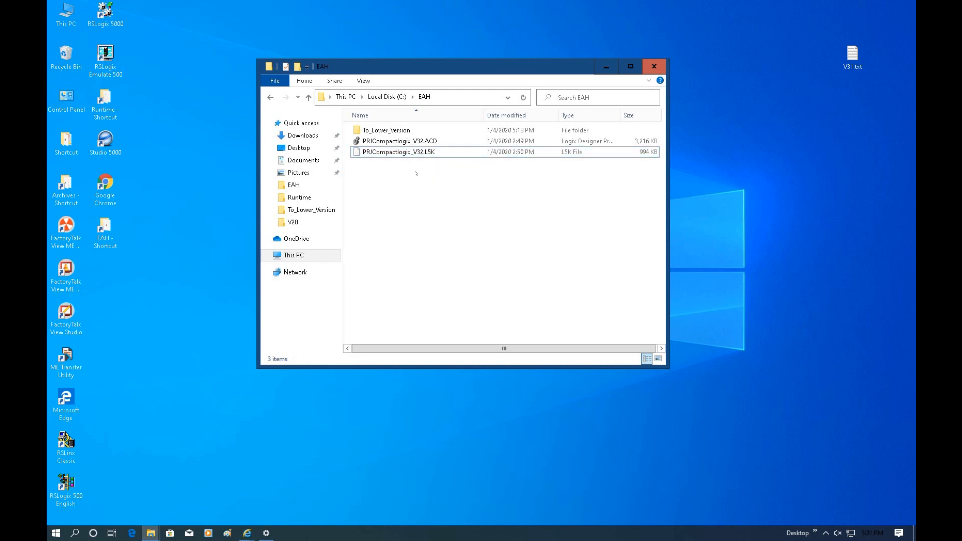
# Step: Open PRJCompactlogix_V32.L5K from the EAH folder in Notepad without making it the default app for .L5K files
pyautogui.rightClick(413, 154)
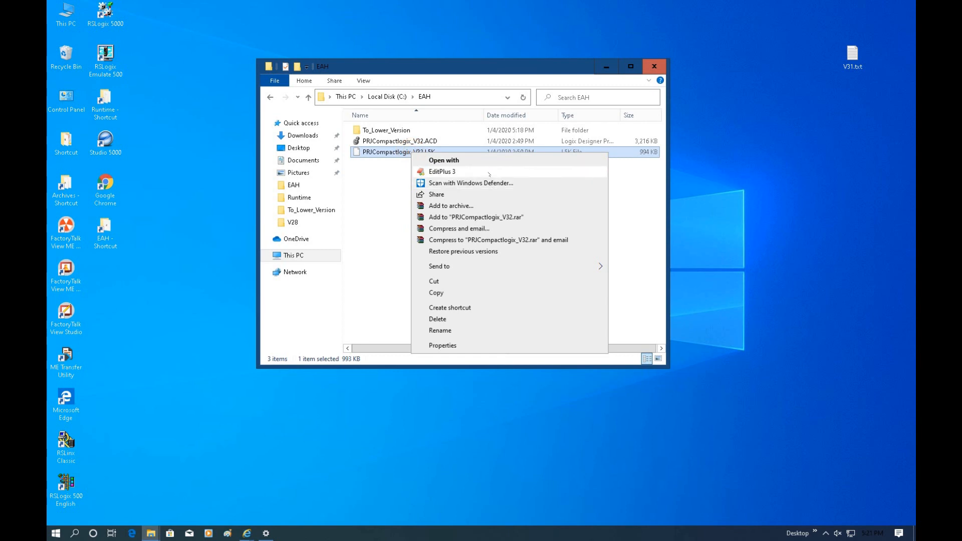
pyautogui.click(619, 239)
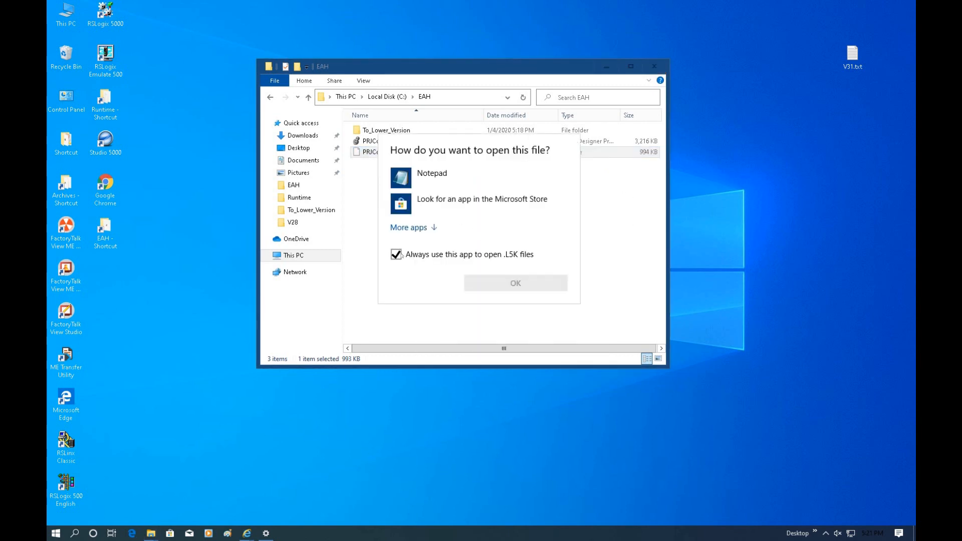
pyautogui.click(396, 255)
pyautogui.click(436, 173)
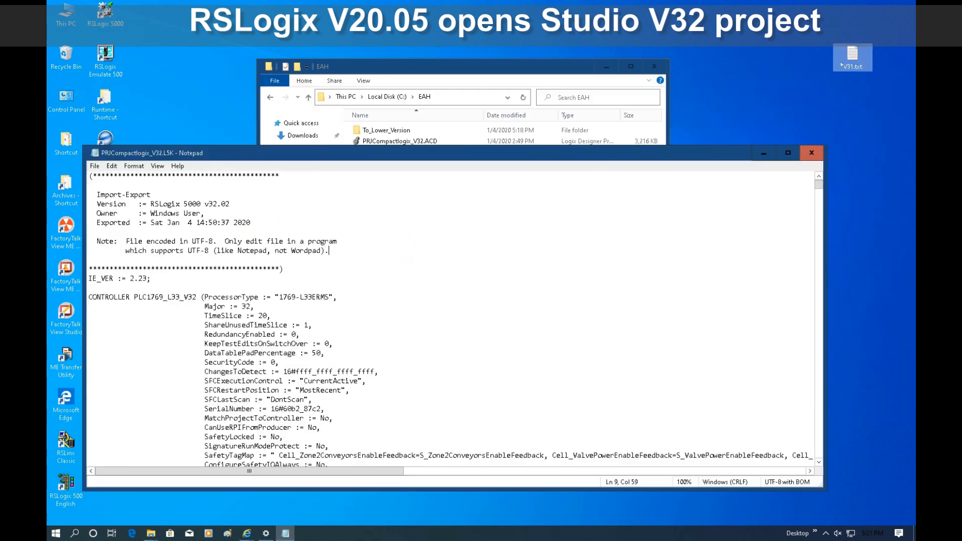
# Step: Rename the V31.txt file on the desktop as V20.05.txt
pyautogui.click(841, 64)
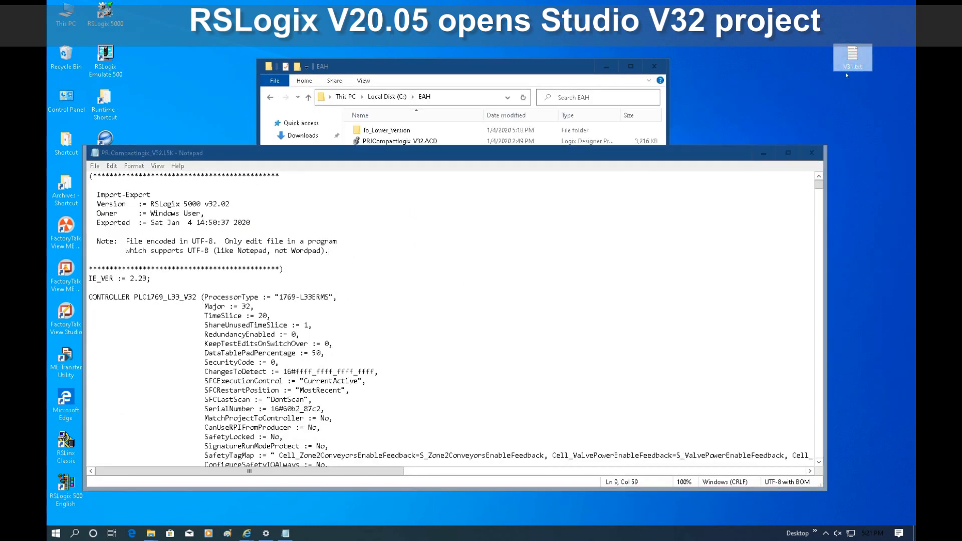
pyautogui.click(847, 67)
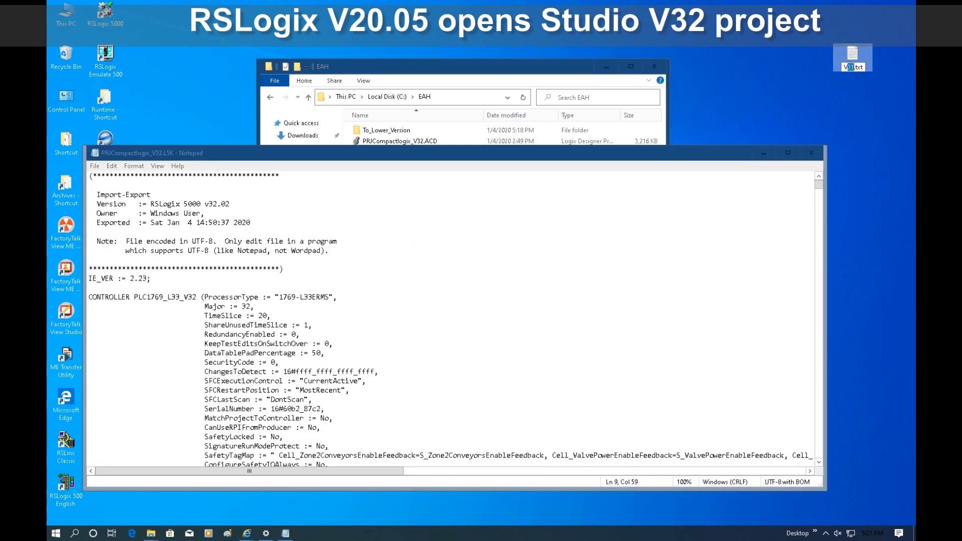
pyautogui.write('V20.05')
pyautogui.press('Return')
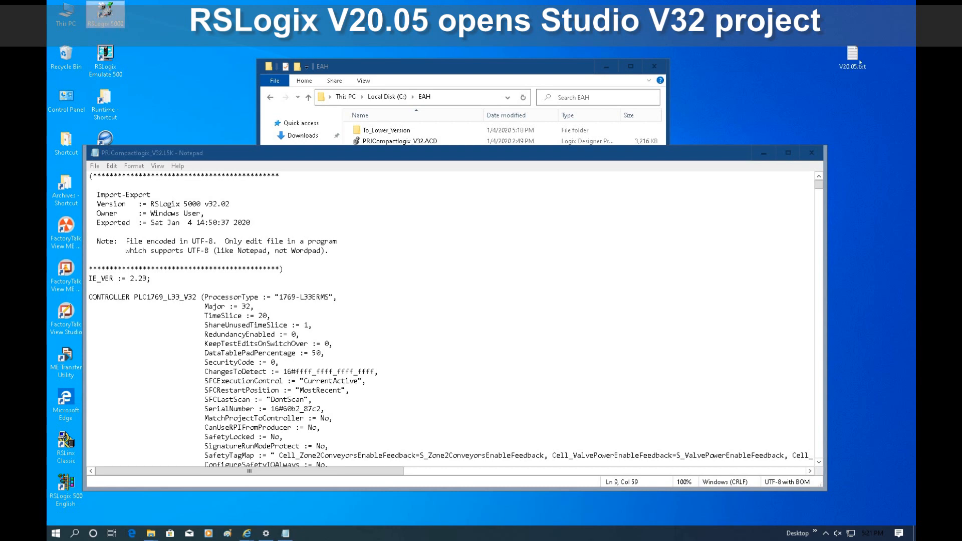
pyautogui.click(104, 24)
# Step: Using the 20.xx row of the Excel version table on Sheet2, set IE_VER to 2.11 and the controller's Major value to 20 in the L5K file
pyautogui.moveTo(395, 154); pyautogui.dragTo(391, 117)
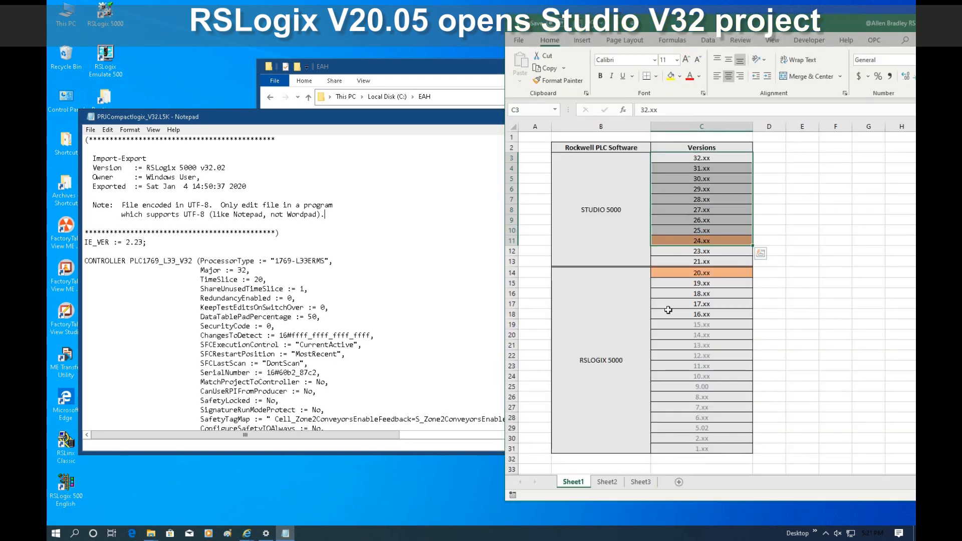
pyautogui.click(615, 482)
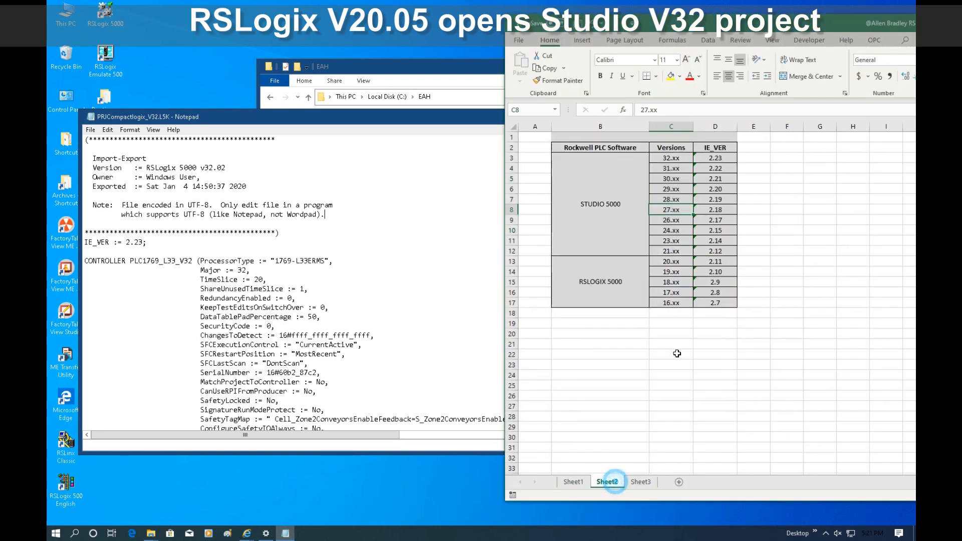
pyautogui.click(662, 292)
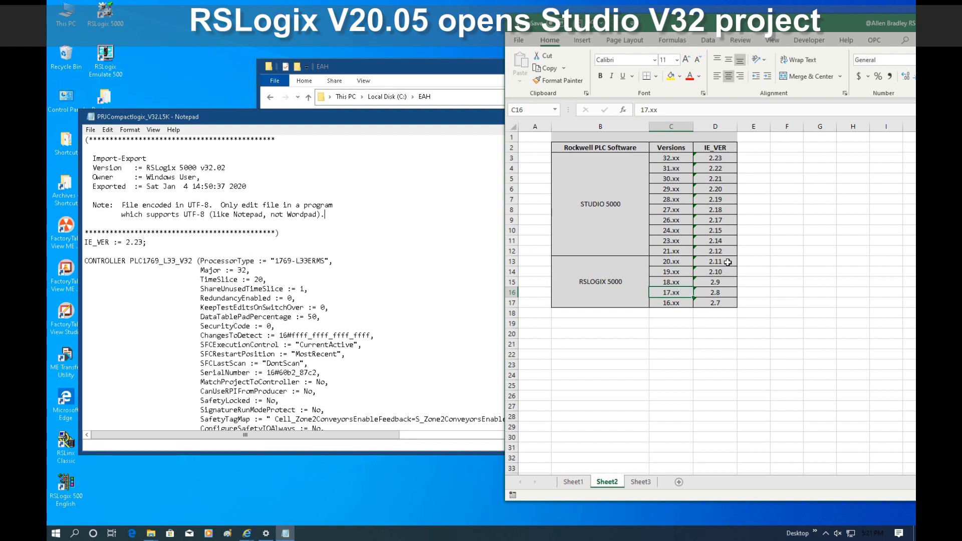
pyautogui.click(125, 241)
pyautogui.moveTo(134, 243); pyautogui.dragTo(141, 243)
pyautogui.write('11')
pyautogui.click(270, 279)
pyautogui.moveTo(236, 270); pyautogui.dragTo(247, 270)
pyautogui.write('20')
# Step: Find the next occurrence of "Major" and set its value to 20 in the Local module
pyautogui.doubleClick(210, 270)
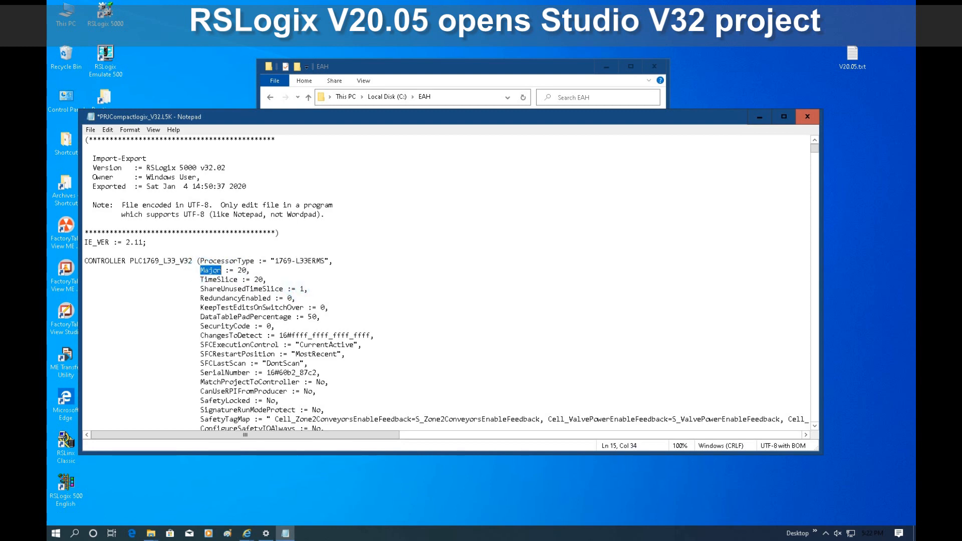
pyautogui.hotkey('ctrl', 'f')
pyautogui.moveTo(196, 200); pyautogui.dragTo(551, 113)
pyautogui.click(625, 131)
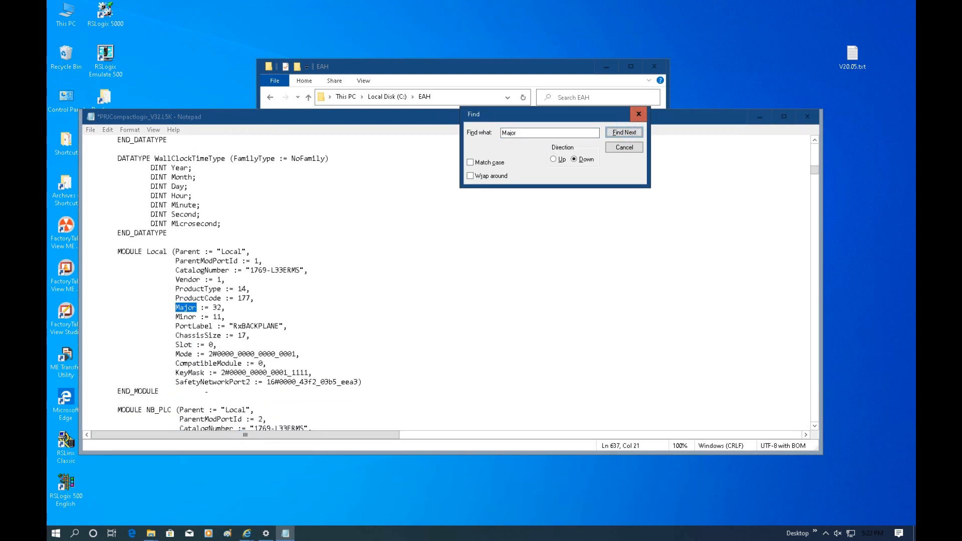
pyautogui.click(213, 307)
pyautogui.hotkey('shift', 'Right')
pyautogui.hotkey('shift', 'Right')
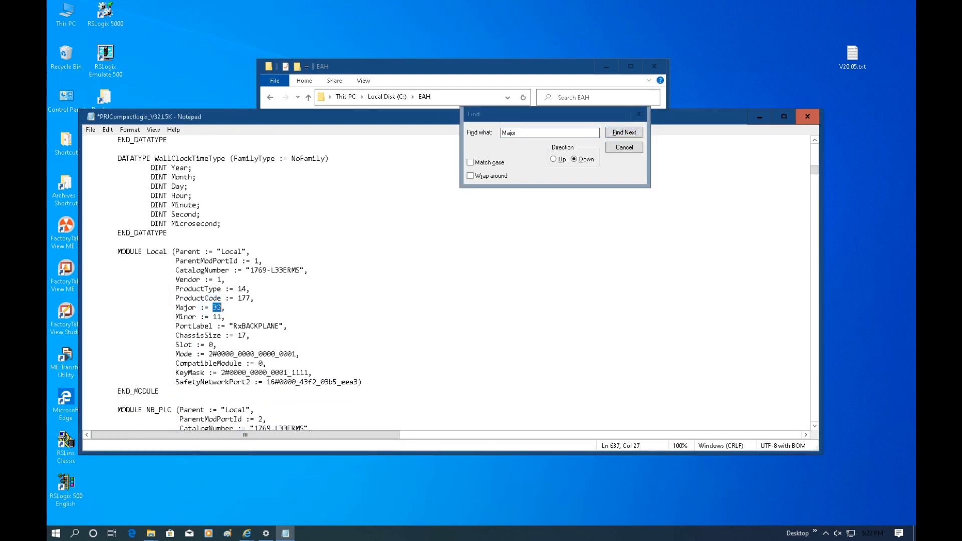
pyautogui.write('20')
# Step: Find the following "Major" entry and set it to 20 in the NB_PLC module, then end the search
pyautogui.click(617, 133)
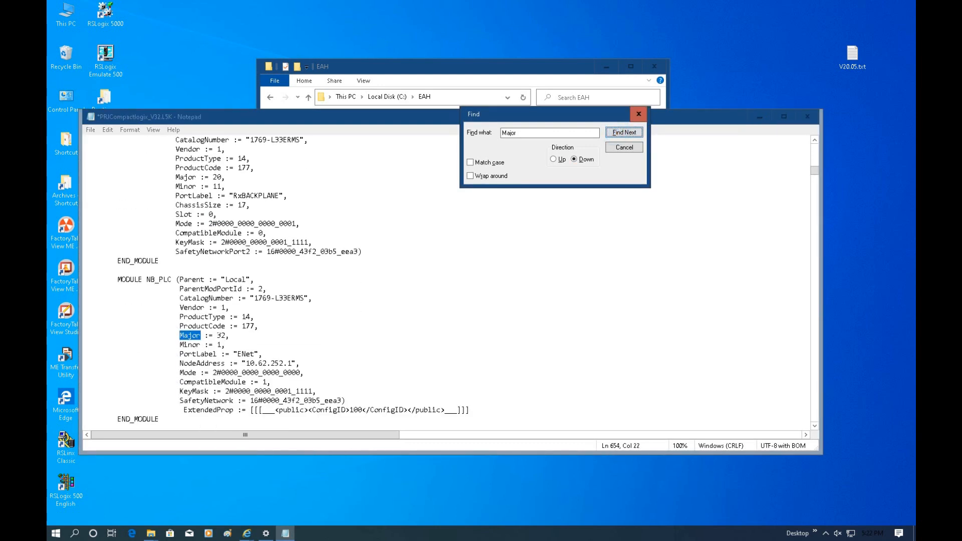
pyautogui.click(217, 335)
pyautogui.hotkey('shift', 'Right')
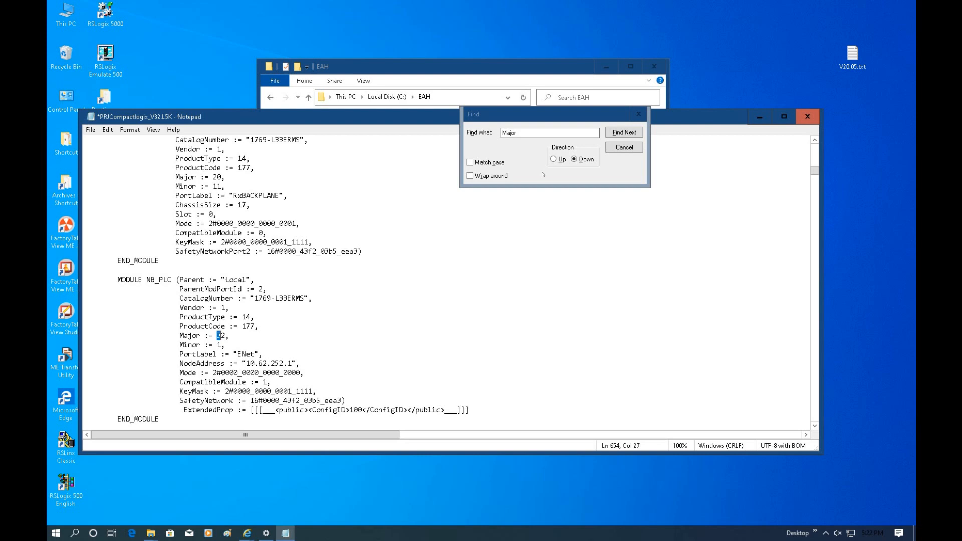
pyautogui.click(226, 338)
pyautogui.moveTo(217, 336); pyautogui.dragTo(226, 336)
pyautogui.write('20')
pyautogui.click(260, 355)
pyautogui.click(642, 115)
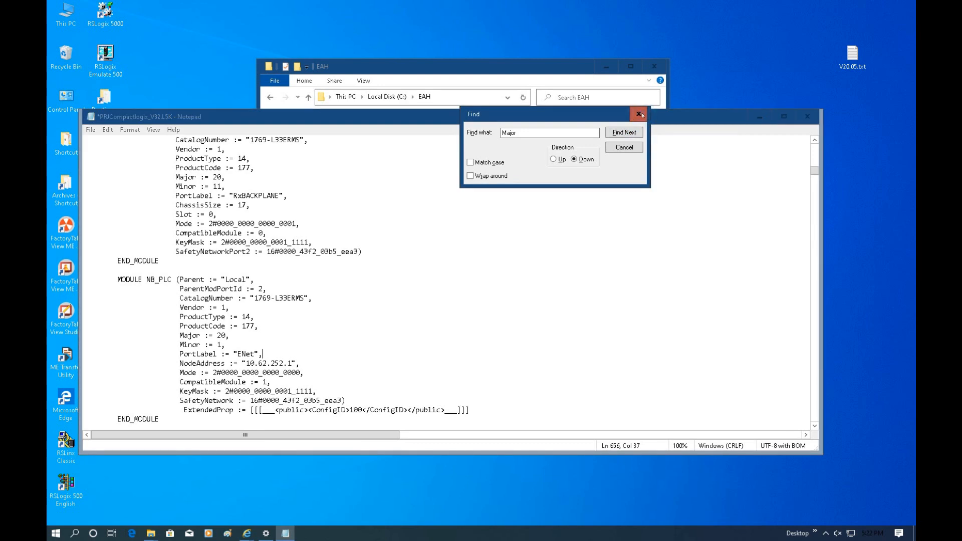
pyautogui.click(639, 115)
# Step: Save a copy of the edited file as text document PRJCompactlogix_V32V20.L5K in the To_Lower_Version folder and close Notepad
pyautogui.click(412, 310)
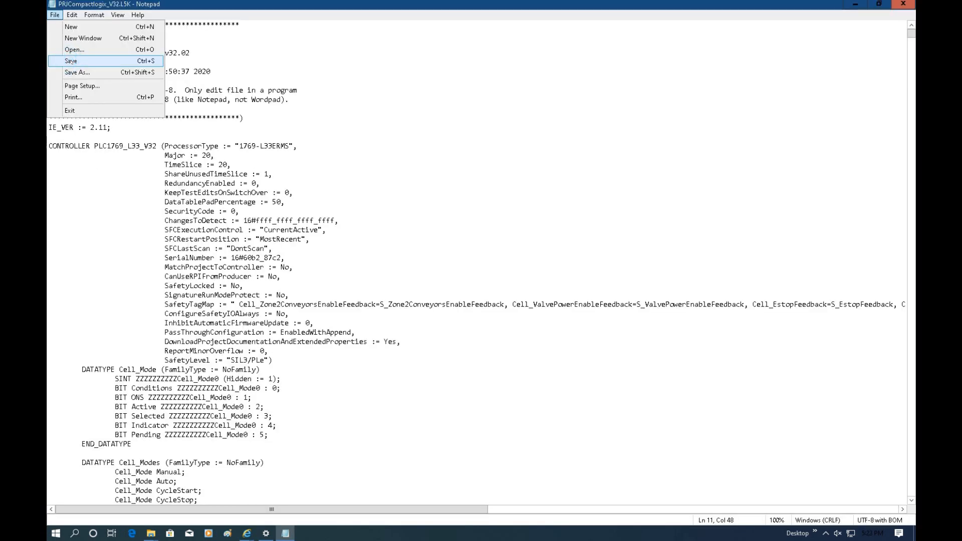
pyautogui.click(70, 67)
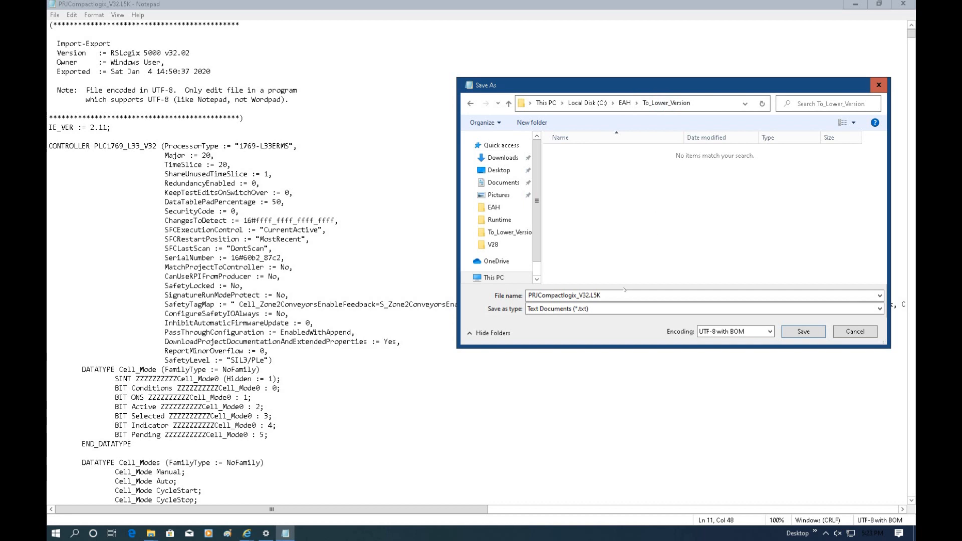
pyautogui.click(588, 295)
pyautogui.click(588, 295)
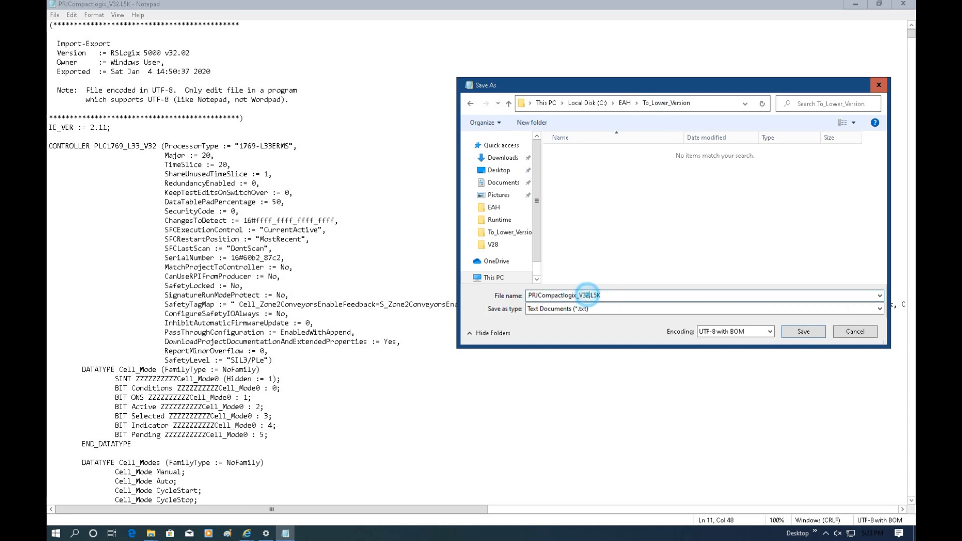
pyautogui.write('V20')
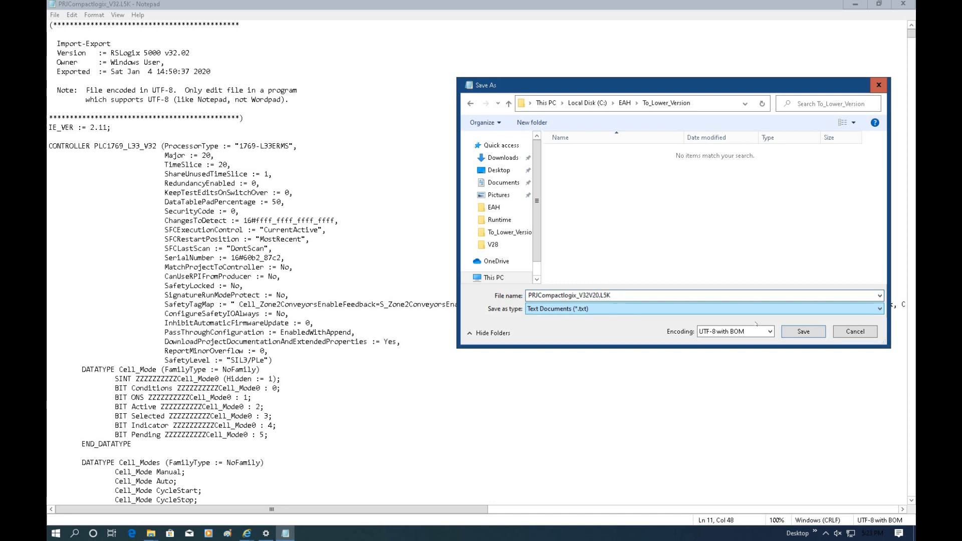
pyautogui.click(820, 335)
pyautogui.moveTo(851, 101); pyautogui.dragTo(851, 92)
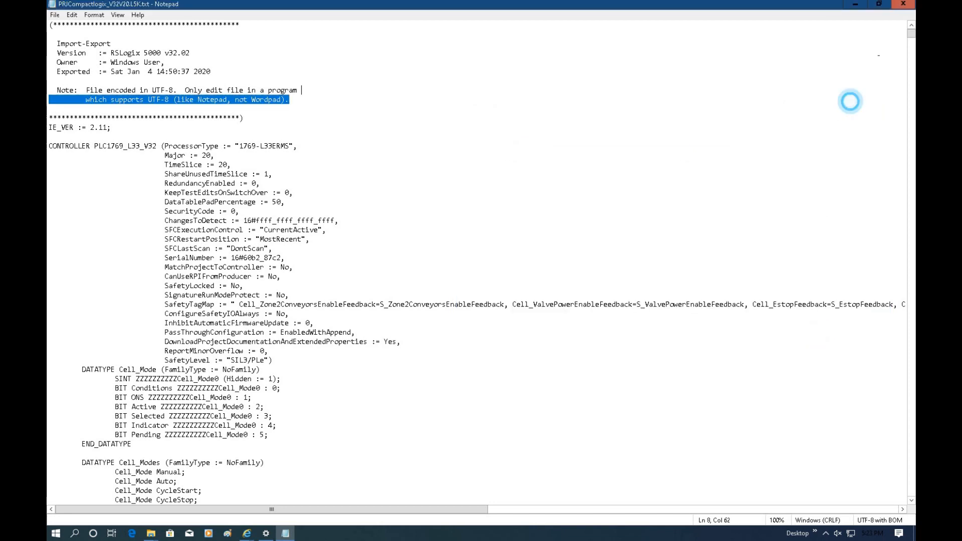
pyautogui.click(904, 4)
# Step: Rename the new text document in the To_Lower_Version folder to PRJCompactlogix_V32V20.L5K, dropping its .txt extension
pyautogui.doubleClick(436, 131)
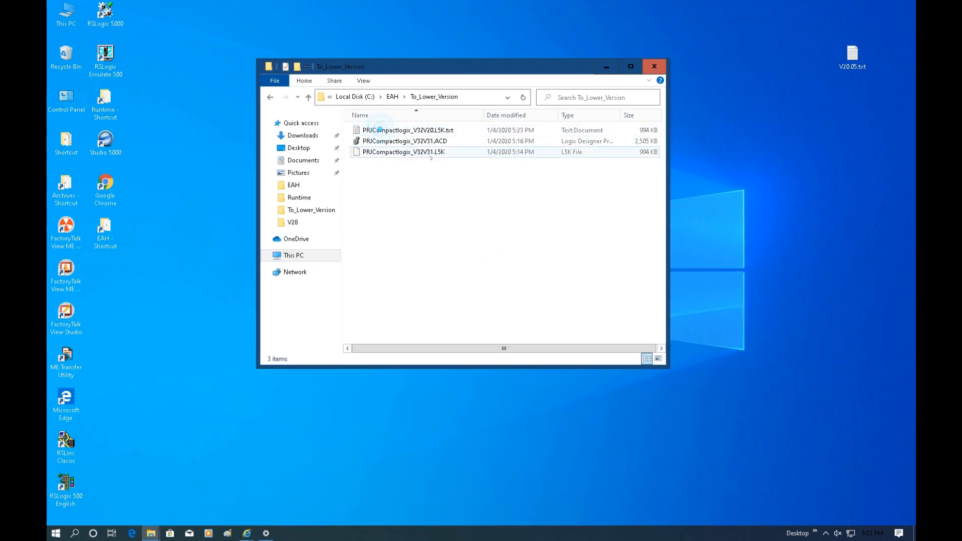
pyautogui.click(443, 131)
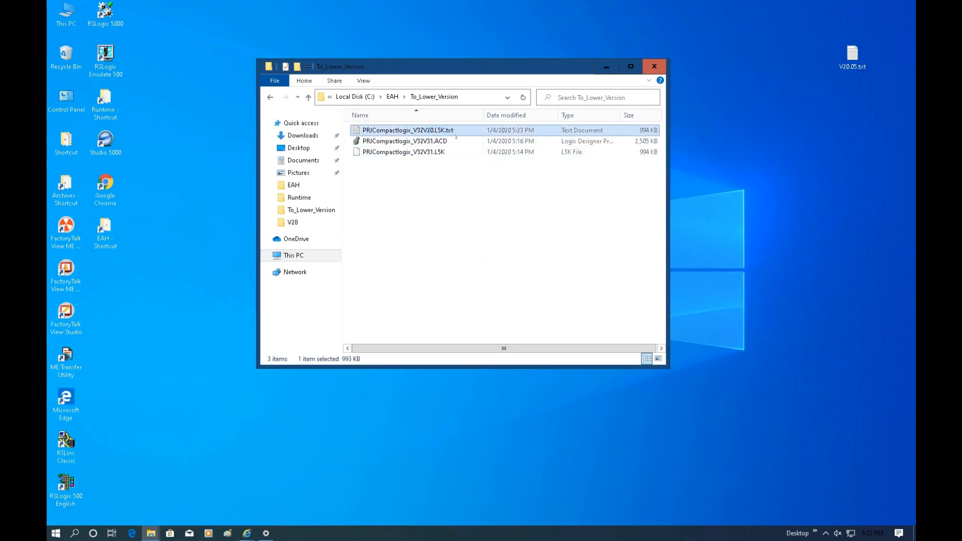
pyautogui.click(453, 130)
pyautogui.click(443, 130)
pyautogui.moveTo(444, 130); pyautogui.dragTo(482, 131)
pyautogui.press('Delete')
pyautogui.press('Return')
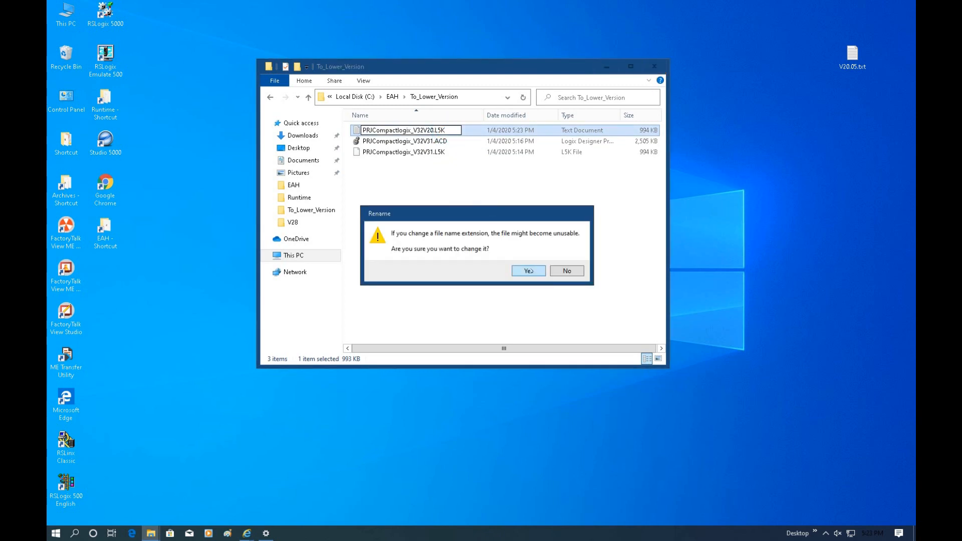
pyautogui.click(529, 271)
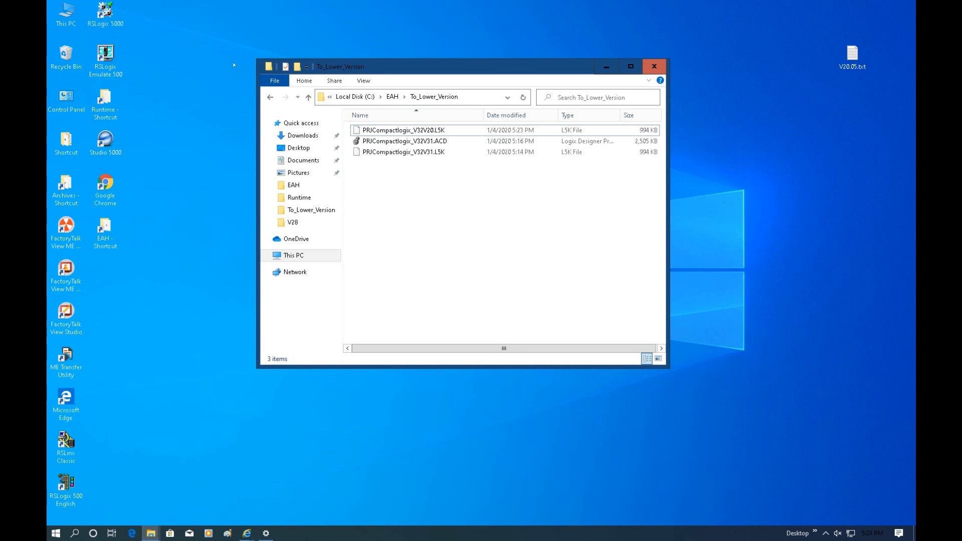
# Step: Switch to RSLogix 5000 and try to import PRJCompactlogix_V32V20.L5K as PRJCompactlogix_V32V20.ACD in the To_Lower_Version folder with revision 20
pyautogui.click(105, 143)
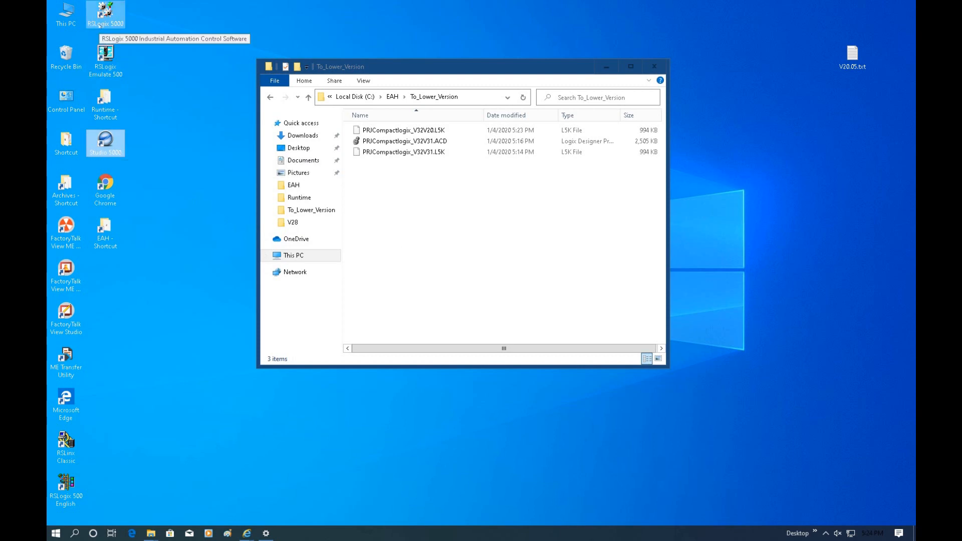
pyautogui.doubleClick(101, 23)
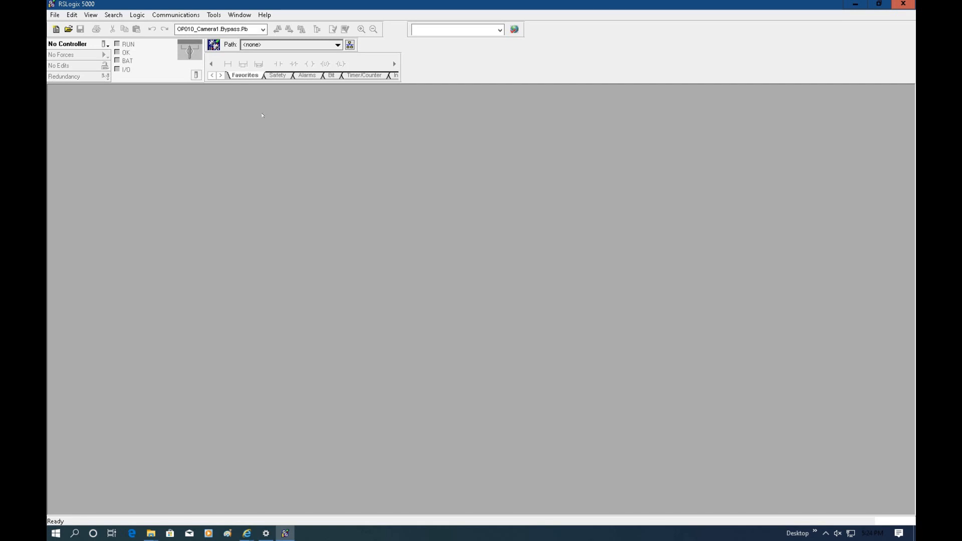
pyautogui.click(55, 15)
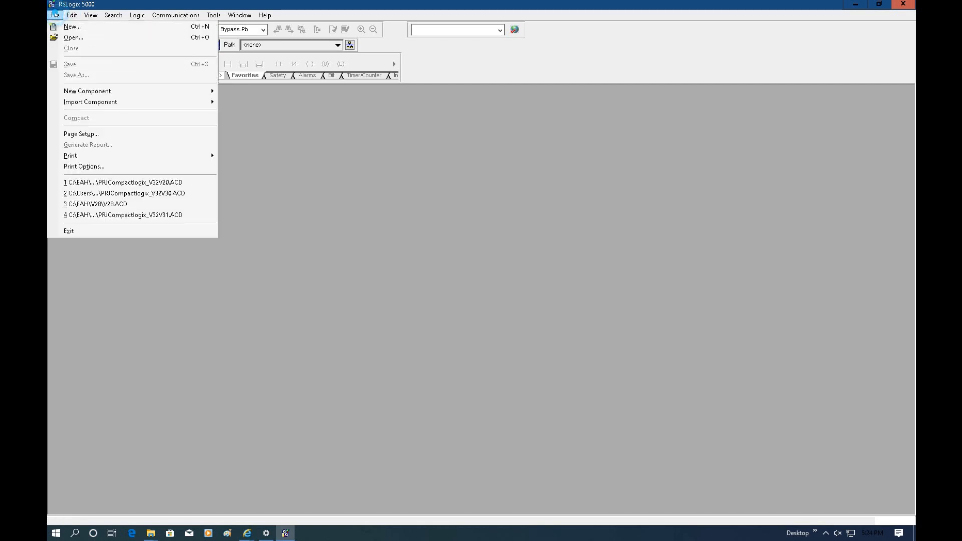
pyautogui.click(65, 38)
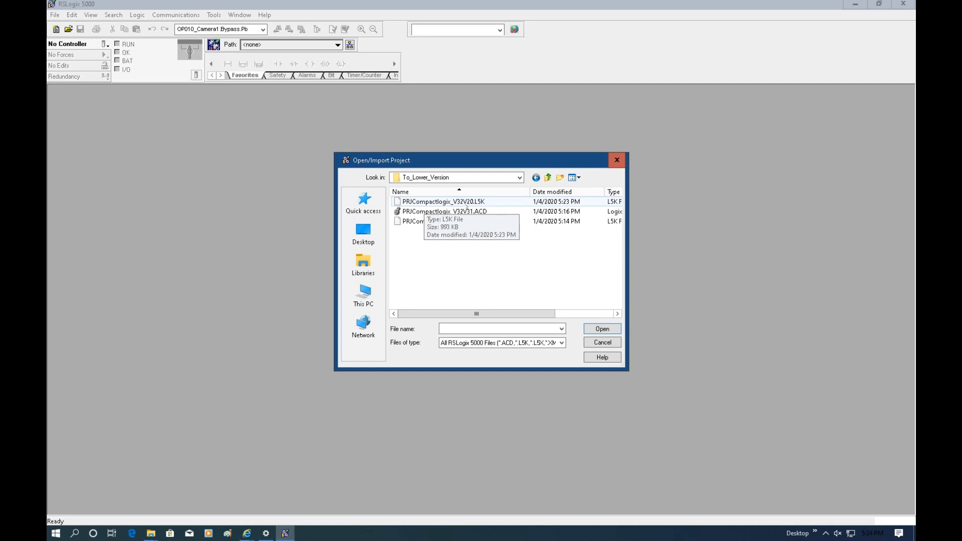
pyautogui.click(466, 205)
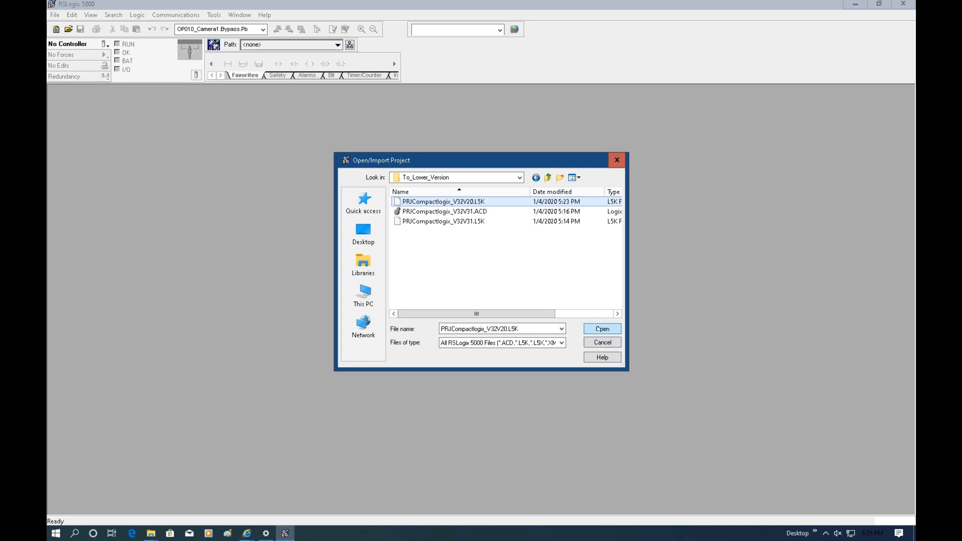
pyautogui.click(601, 329)
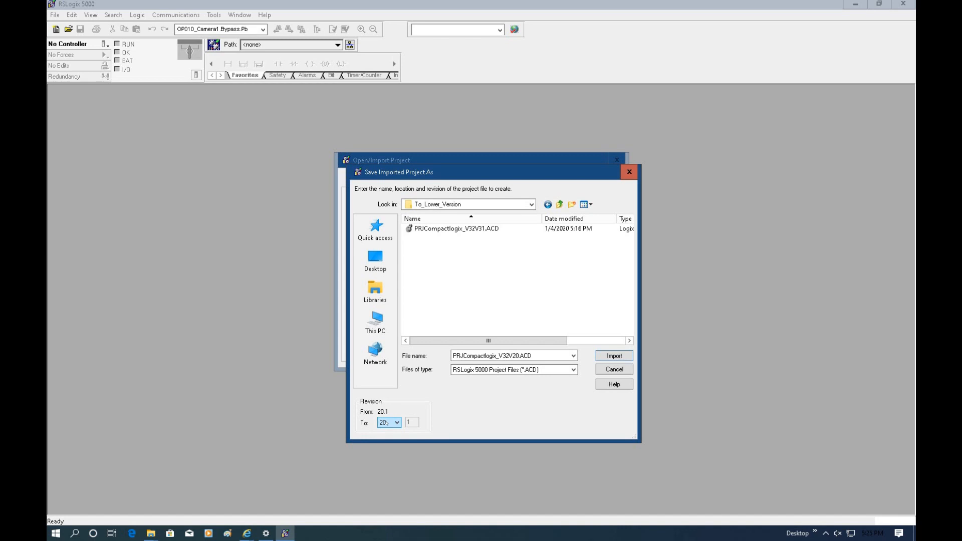
pyautogui.click(615, 356)
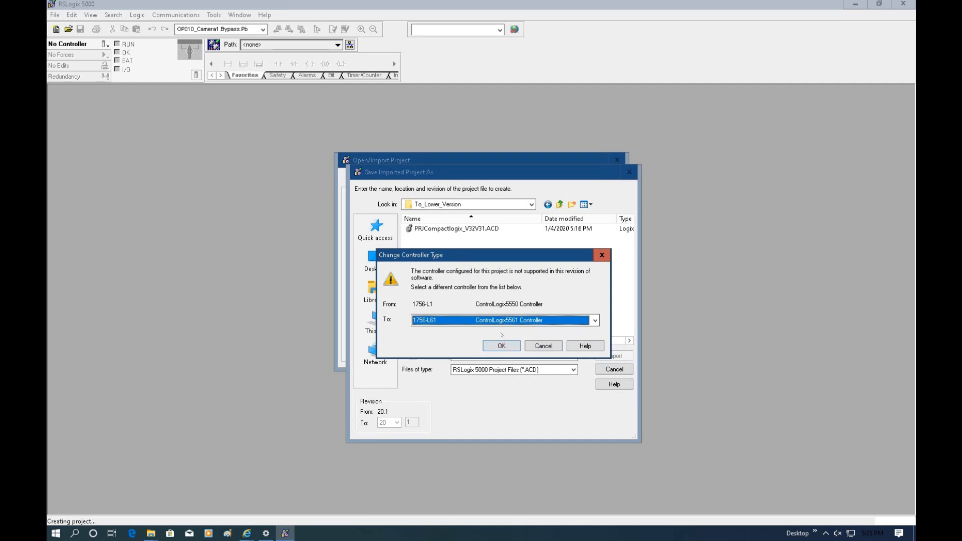
# Step: Change the controller type for the import to the 1756-L73S ControlLogix5573S Safety Controller and try to continue importing
pyautogui.click(458, 321)
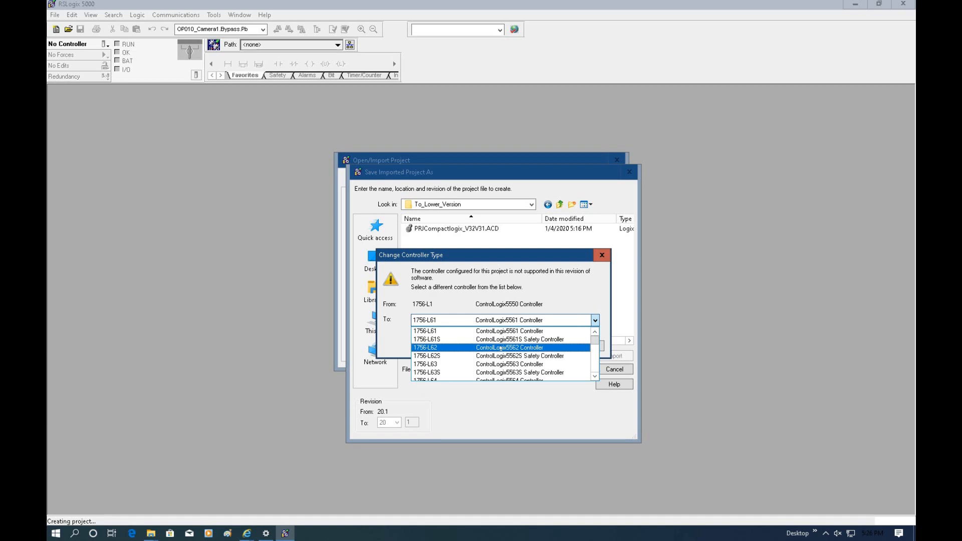
pyautogui.moveTo(595, 342); pyautogui.dragTo(595, 359)
pyautogui.moveTo(595, 366); pyautogui.dragTo(594, 348)
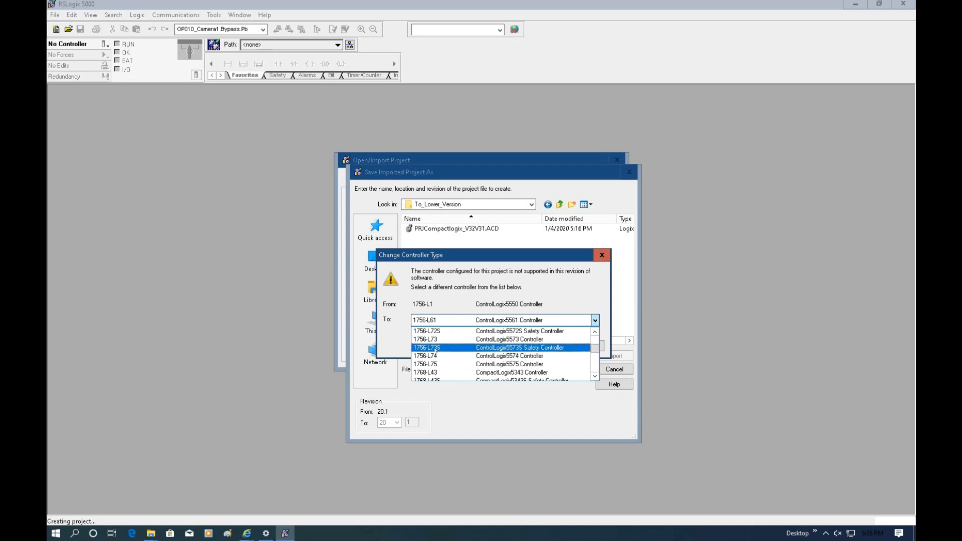
pyautogui.click(531, 348)
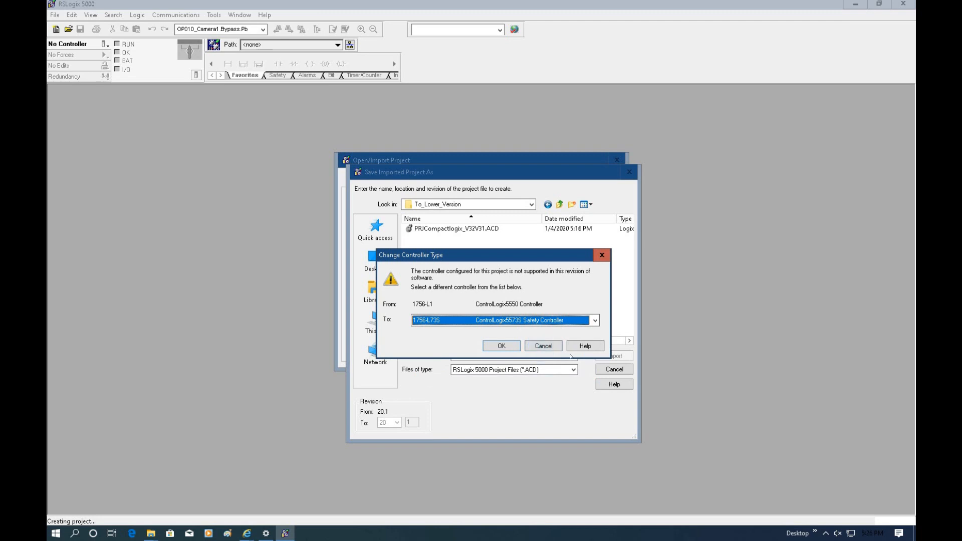
pyautogui.click(507, 348)
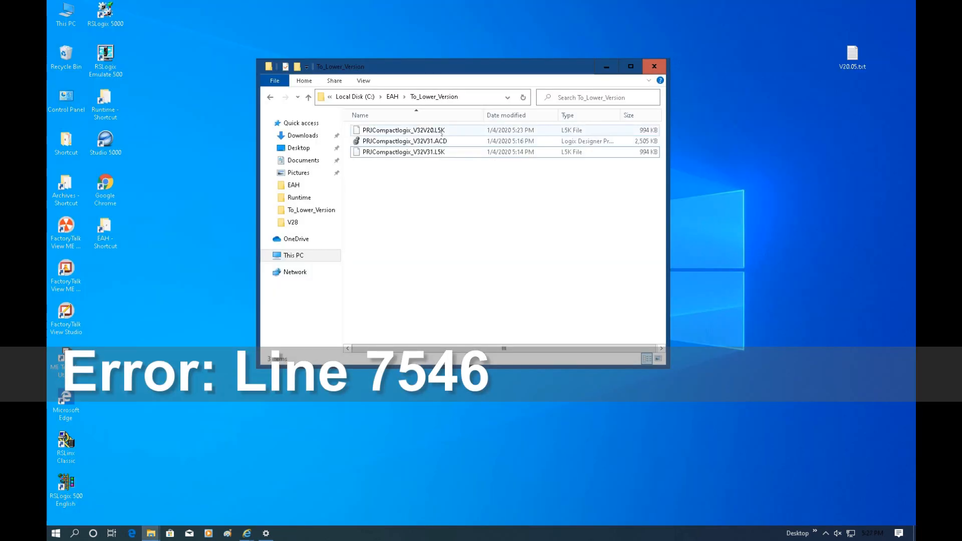
# Step: Open PRJCompactlogix_V32V20.L5K from the To_Lower_Version folder in EditPlus 3
pyautogui.click(440, 131)
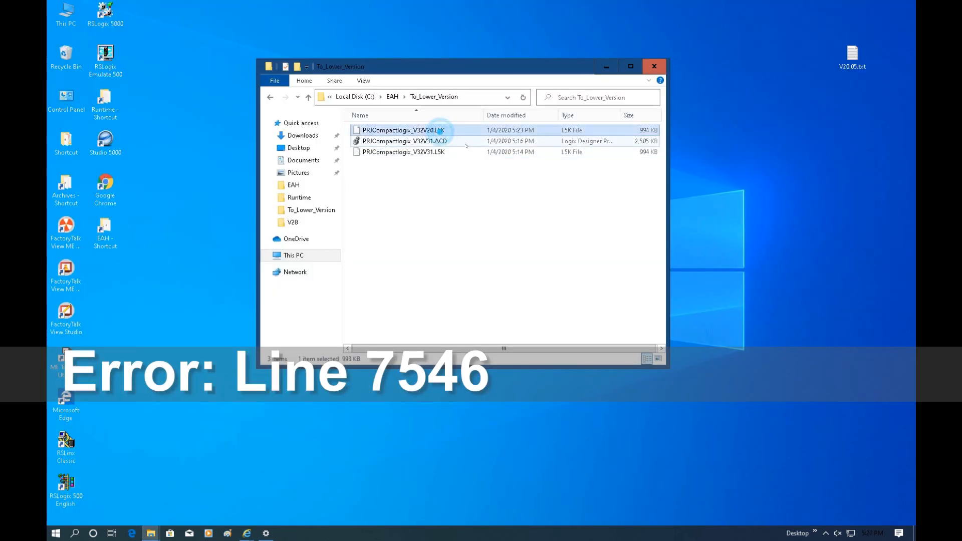
pyautogui.rightClick(440, 130)
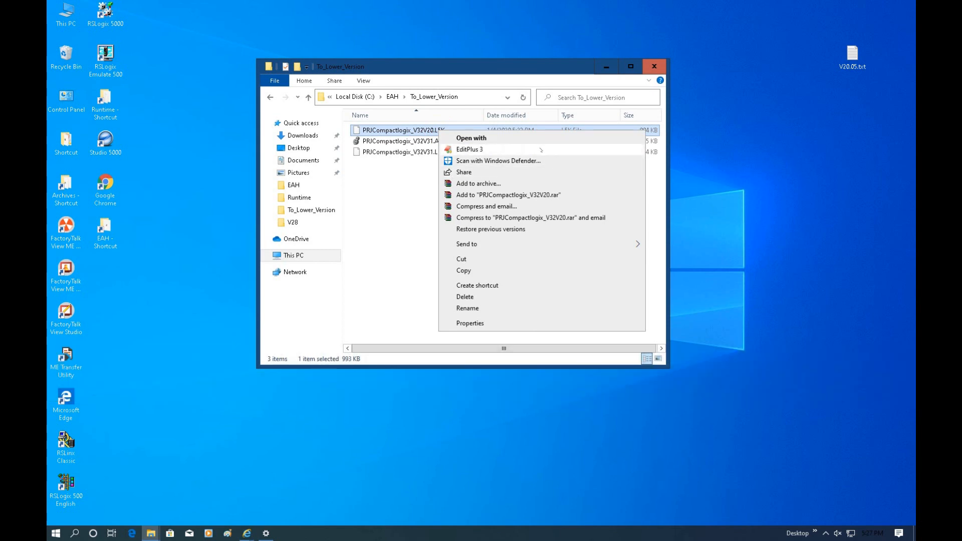
pyautogui.click(491, 151)
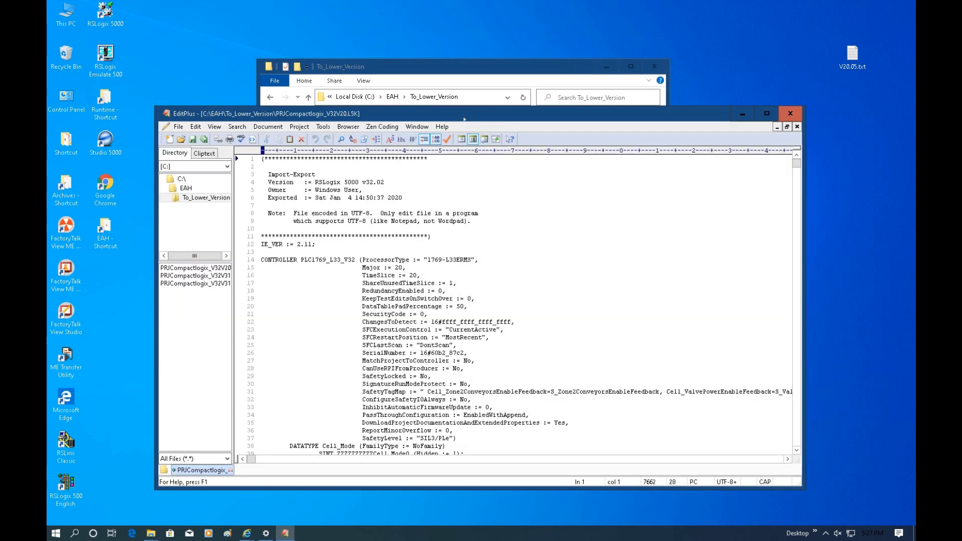
pyautogui.moveTo(462, 160); pyautogui.dragTo(449, 170)
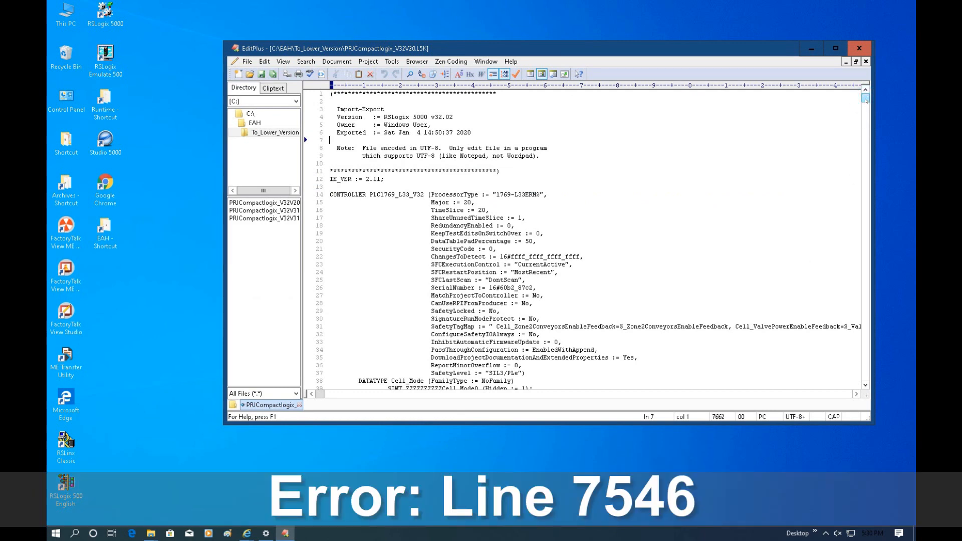
# Step: Locate line 7546 in the L5K file and highlight the CHILD_PROGRAMS and END_CHILD_PROGRAMS lines
pyautogui.moveTo(866, 123); pyautogui.dragTo(824, 377)
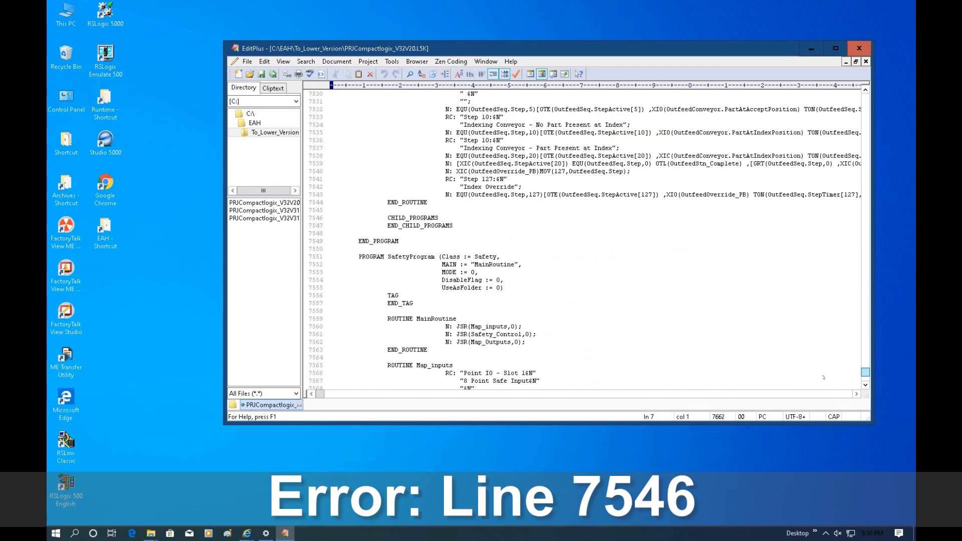
pyautogui.scroll(-5, 311, 280)
pyautogui.click(311, 280)
pyautogui.scroll(7, 321, 283)
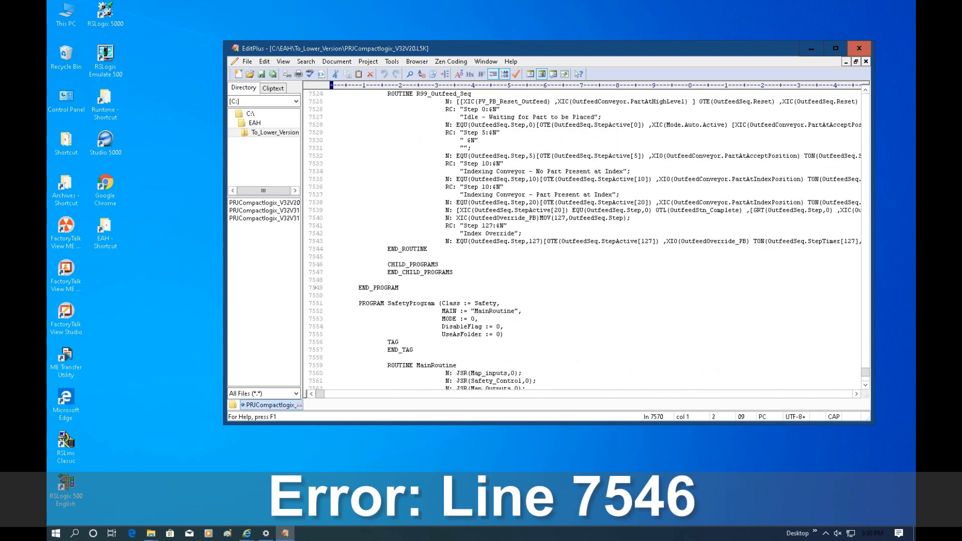
pyautogui.scroll(-2, 315, 289)
pyautogui.click(313, 217)
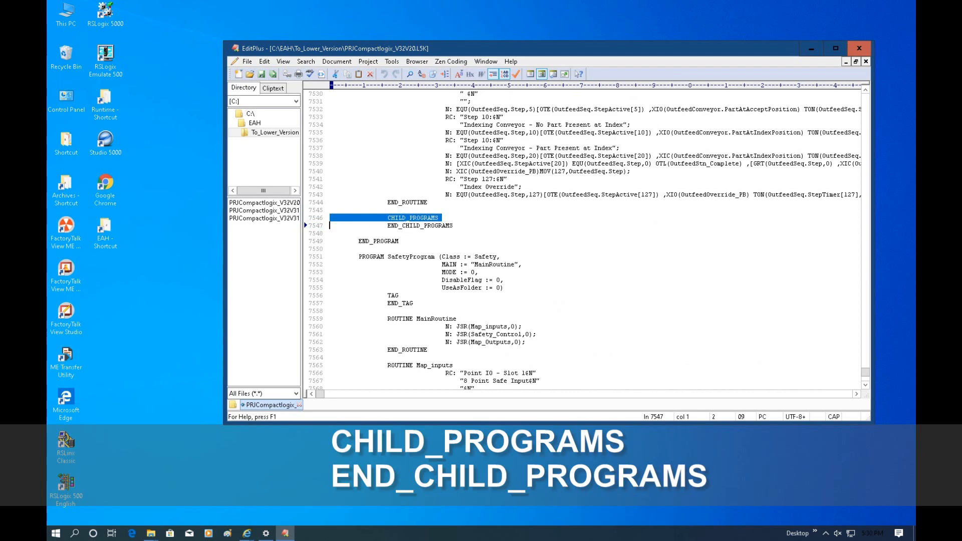
pyautogui.click(406, 217)
pyautogui.moveTo(386, 218); pyautogui.dragTo(331, 214)
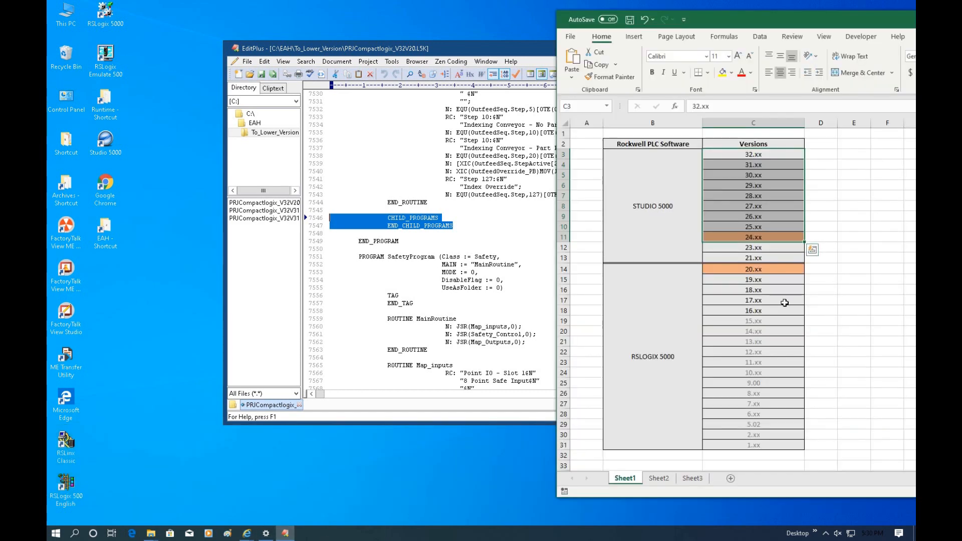
# Step: In the Excel table of Rockwell PLC software versions, highlight versions 24.xx through 32.xx
pyautogui.click(737, 214)
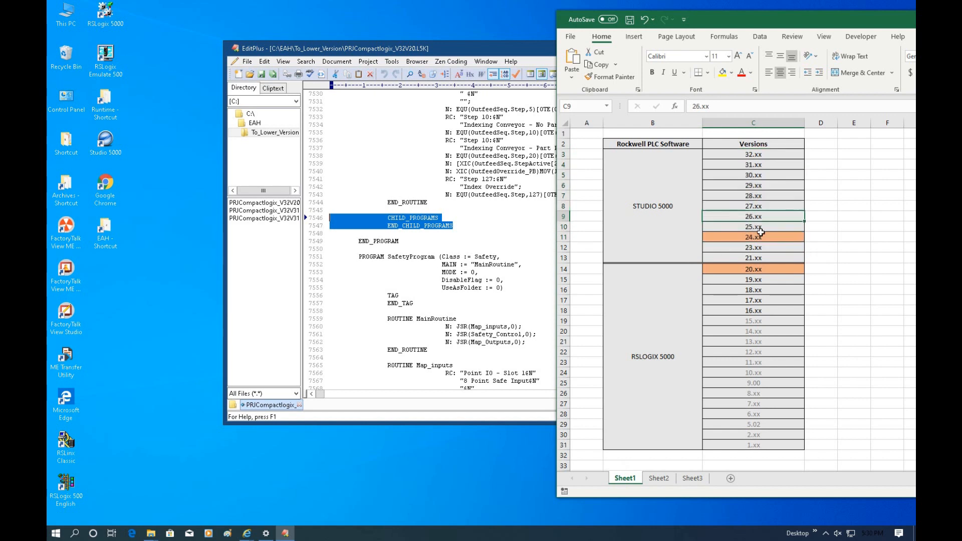
pyautogui.moveTo(762, 236); pyautogui.dragTo(761, 152)
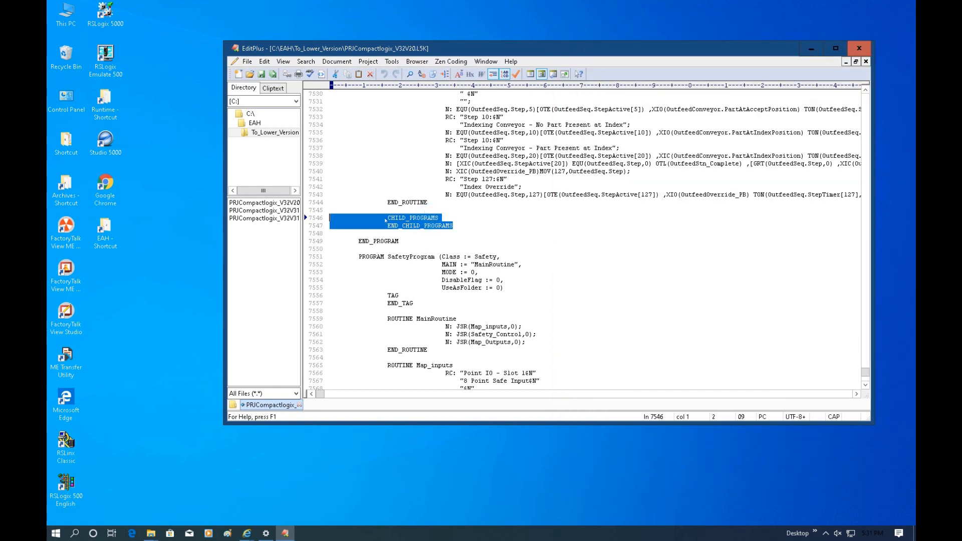
# Step: Highlight lines 7546 and 7547 in EditPlus again and close the editor without changing the file
pyautogui.click(389, 220)
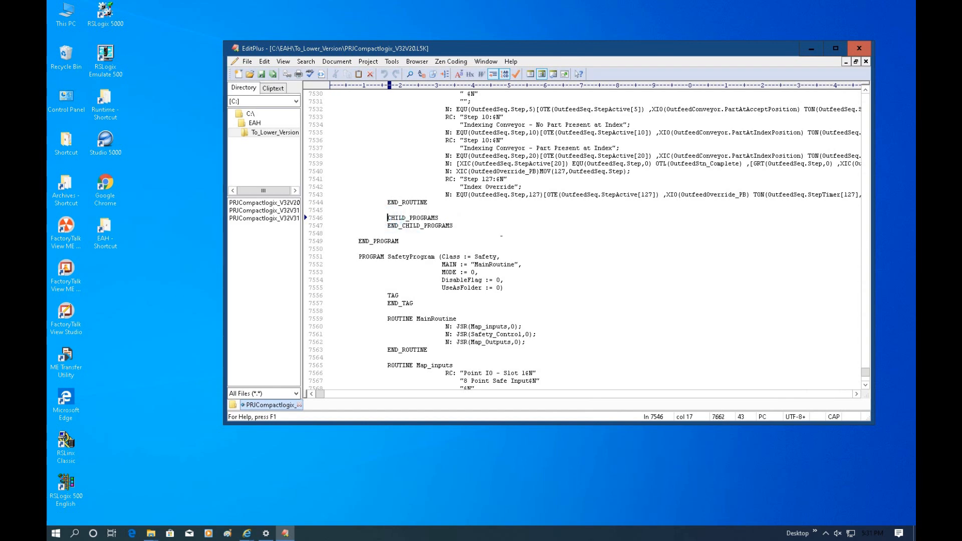
pyautogui.moveTo(455, 225); pyautogui.dragTo(331, 218)
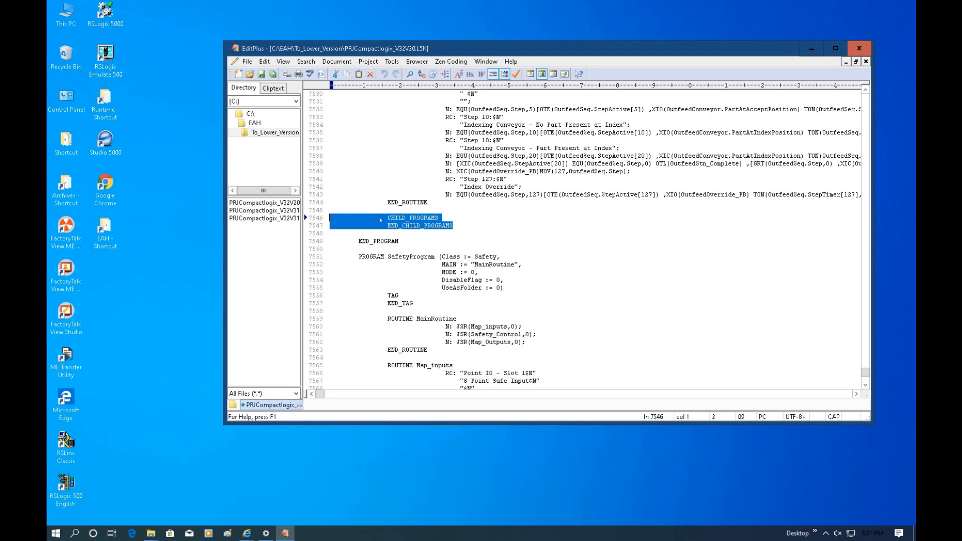
pyautogui.hotkey('alt', 'F4')
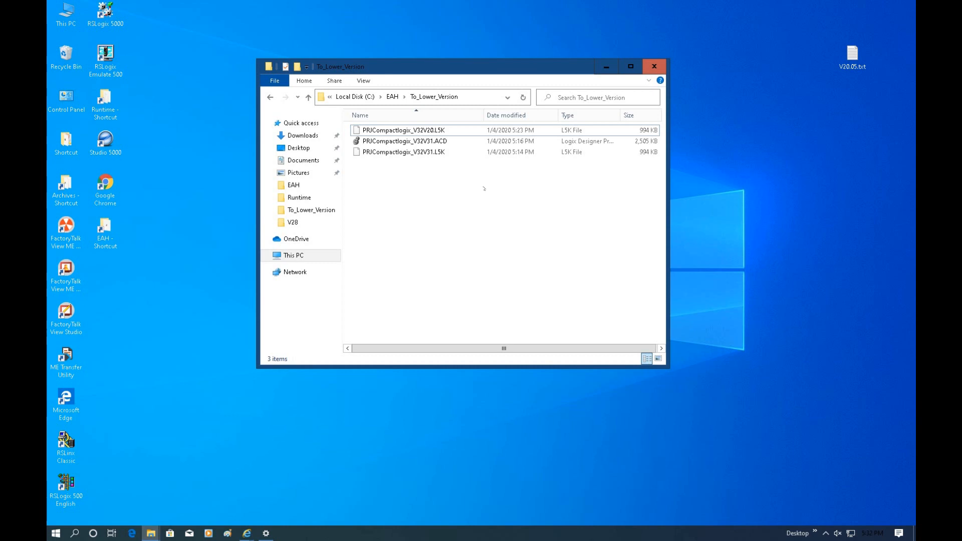
# Step: Open PRJCompactlogix_V32V20.L5K in Notepad without making it the default app for .L5K files
pyautogui.rightClick(435, 131)
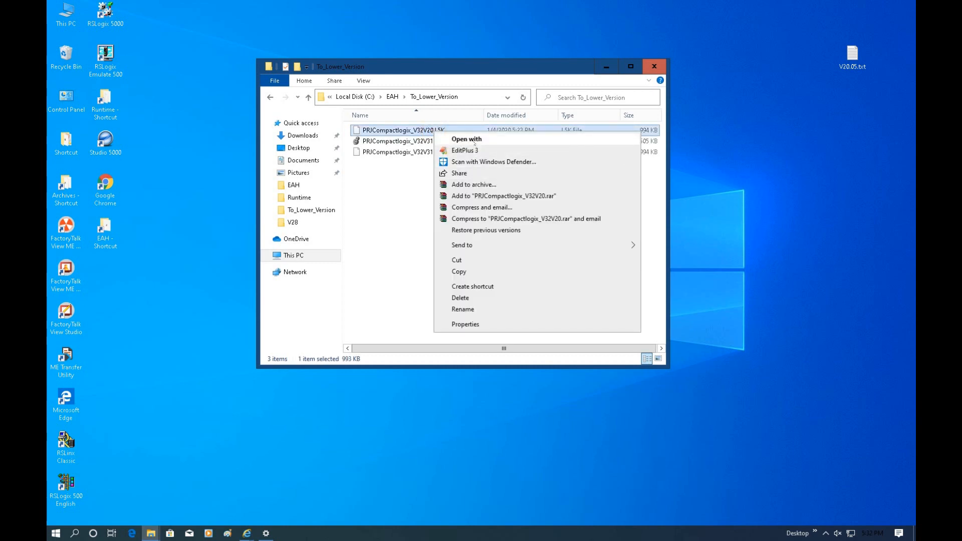
pyautogui.click(474, 143)
pyautogui.click(396, 254)
pyautogui.doubleClick(498, 186)
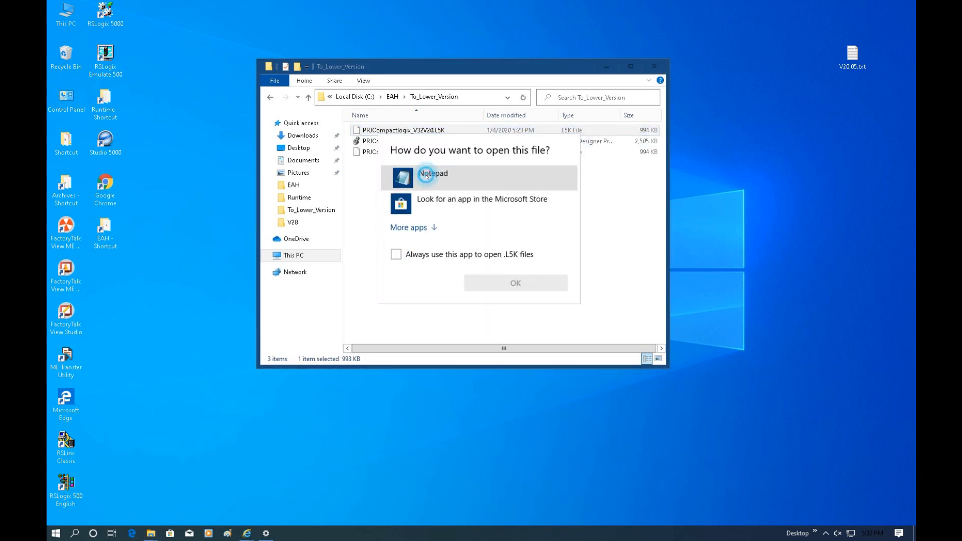
pyautogui.moveTo(479, 118); pyautogui.dragTo(503, 91)
# Step: Check the IE_VER value and the controller's Major revision in the L5K file header
pyautogui.moveTo(148, 209); pyautogui.dragTo(169, 210)
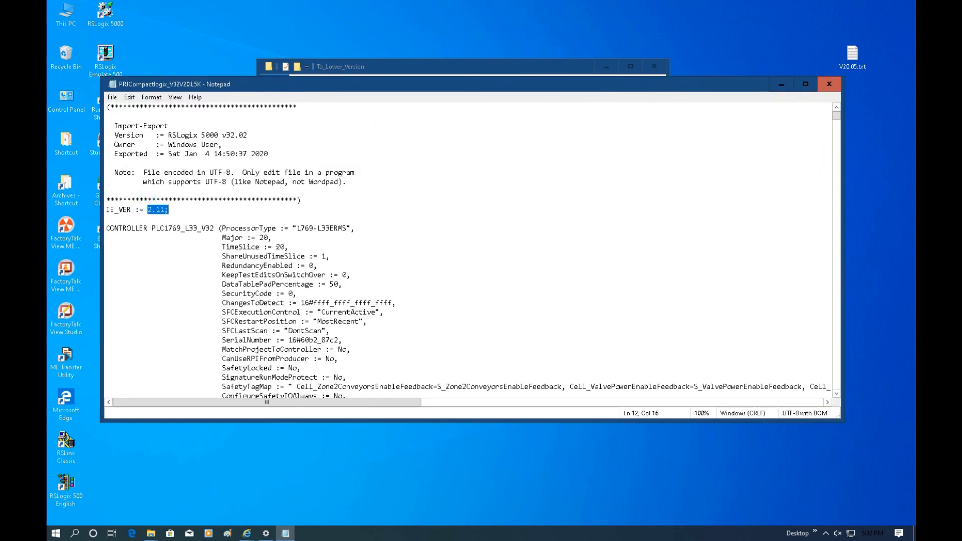
pyautogui.moveTo(223, 238); pyautogui.dragTo(269, 238)
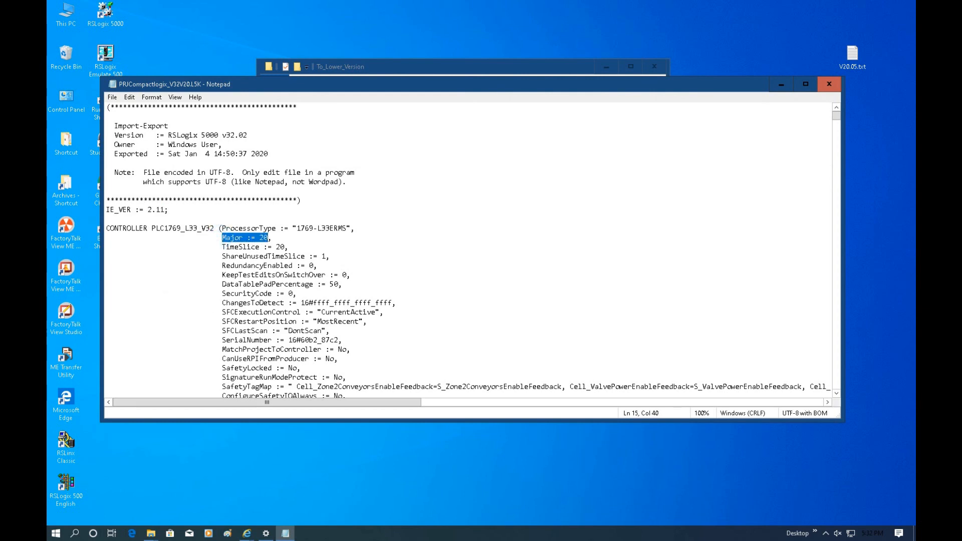
pyautogui.click(405, 248)
pyautogui.moveTo(475, 88); pyautogui.dragTo(516, 58)
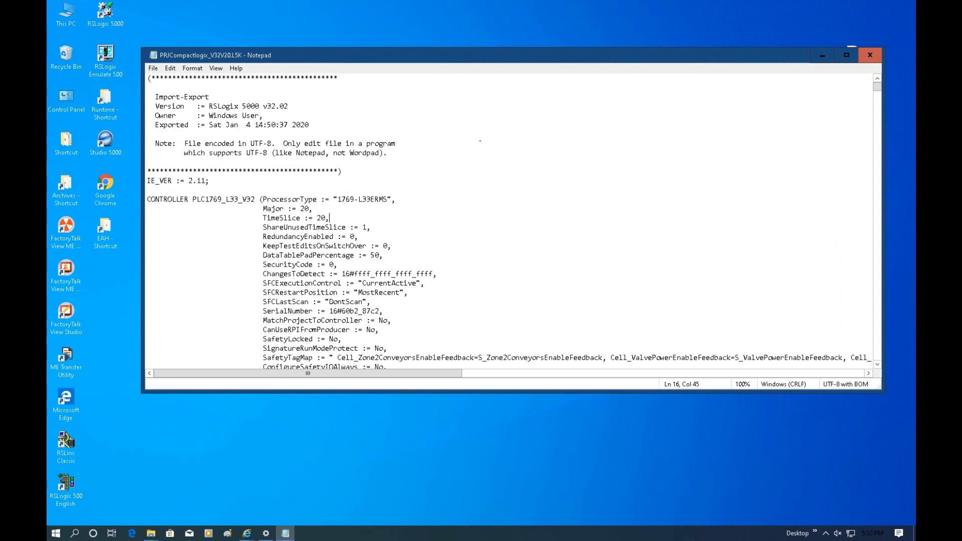
# Step: Replace every END_CHILD_PROGRAMS entry in the L5K file with nothing, searching from the start of the file
pyautogui.click(172, 88)
pyautogui.click(170, 68)
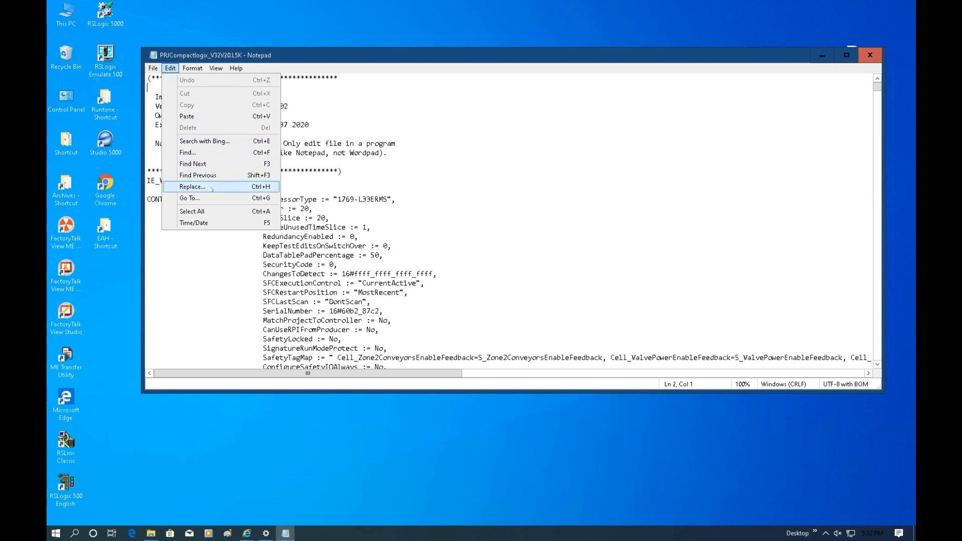
pyautogui.click(213, 187)
pyautogui.moveTo(281, 120); pyautogui.dragTo(567, 95)
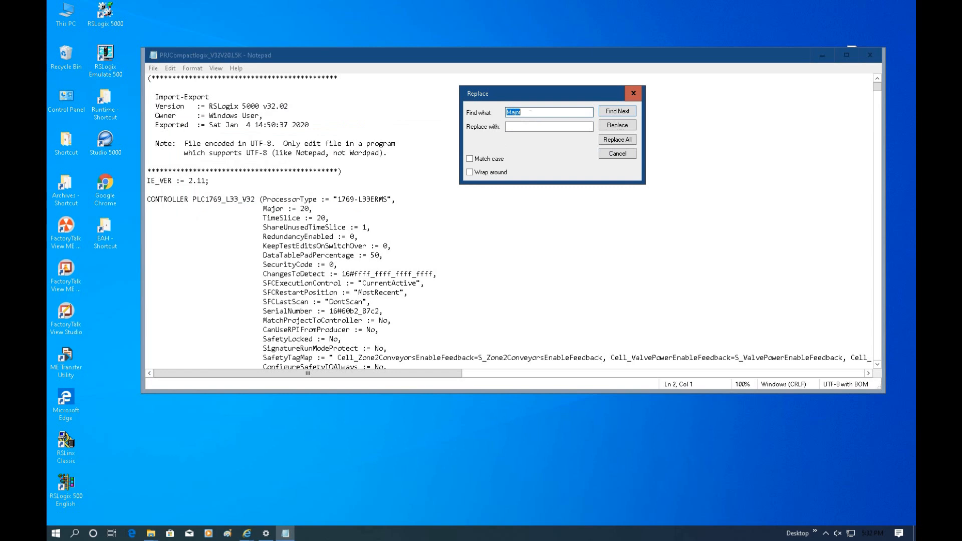
pyautogui.write('END_CHILD_PROGRAMS')
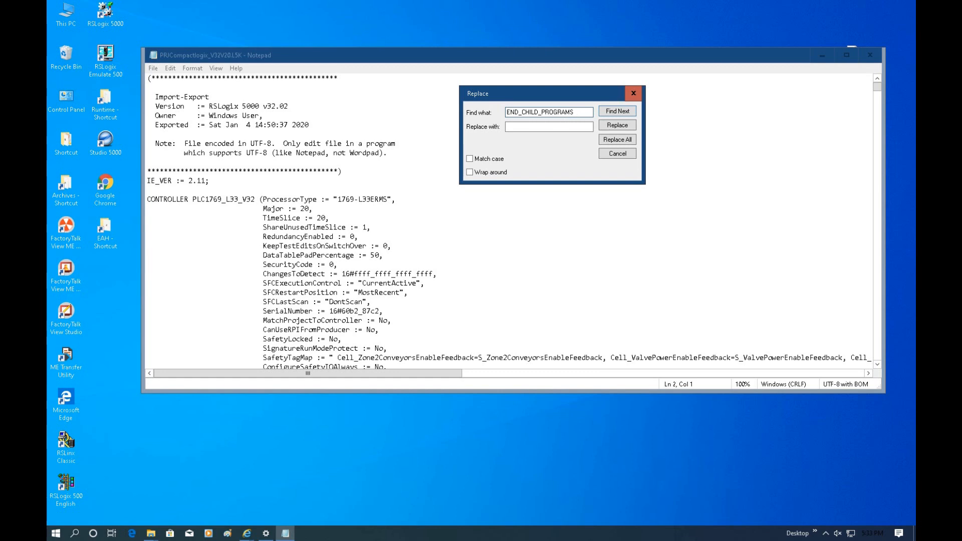
pyautogui.click(513, 126)
pyautogui.click(619, 112)
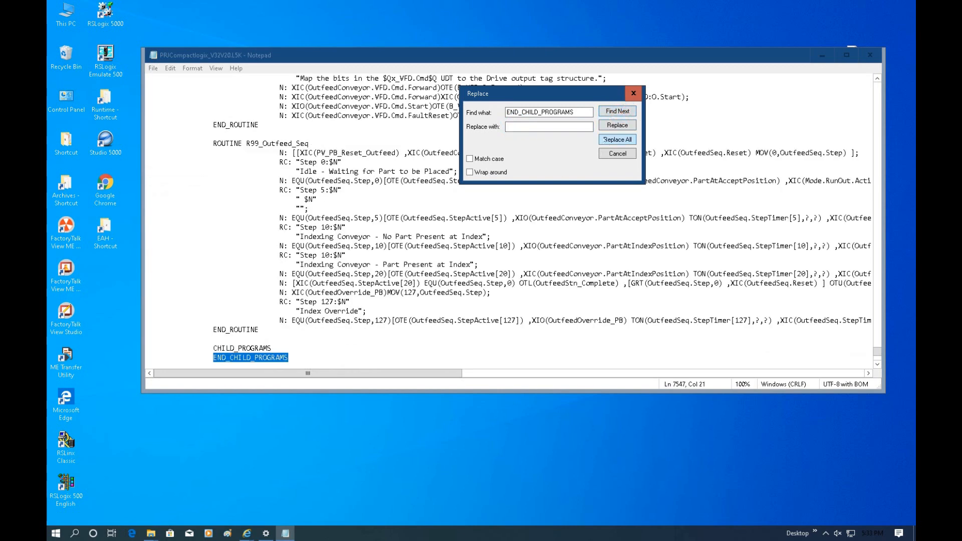
pyautogui.click(621, 126)
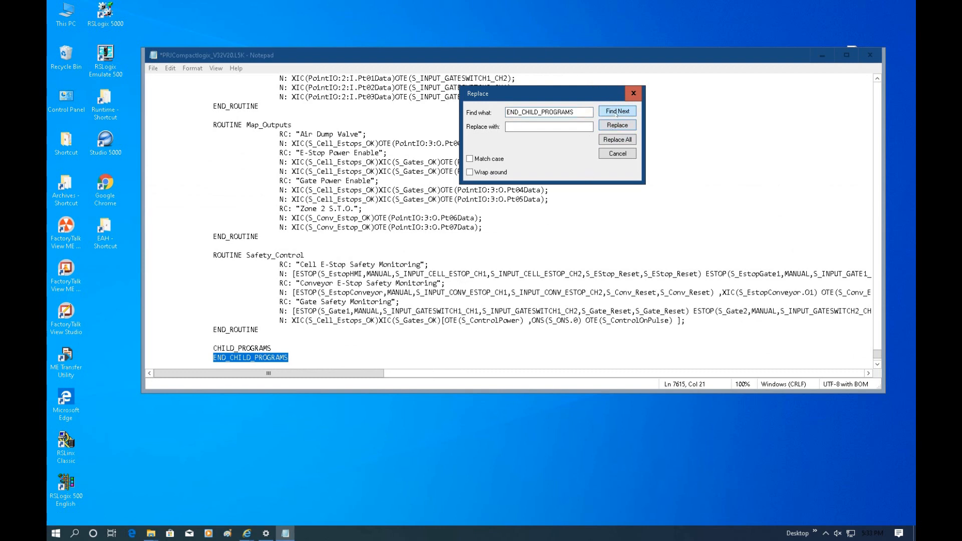
pyautogui.click(616, 126)
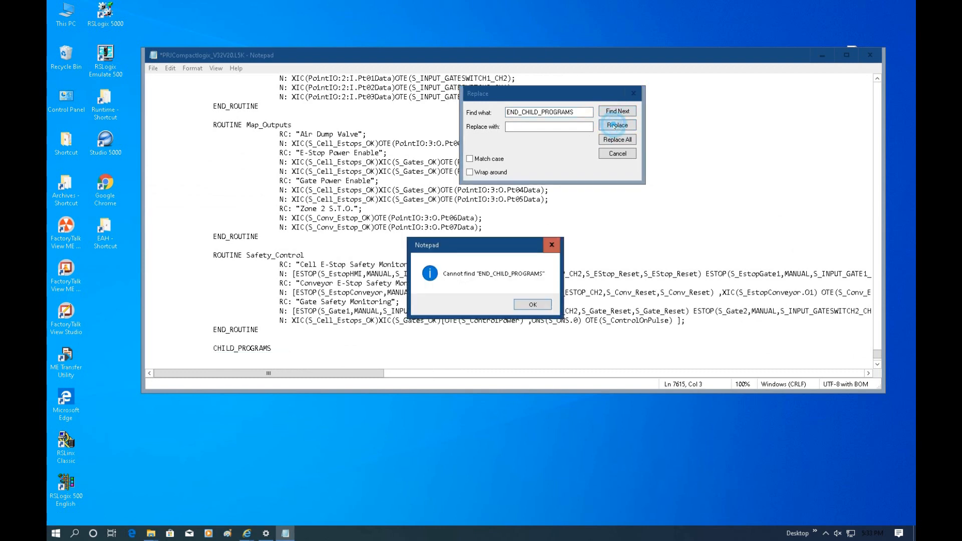
pyautogui.click(525, 305)
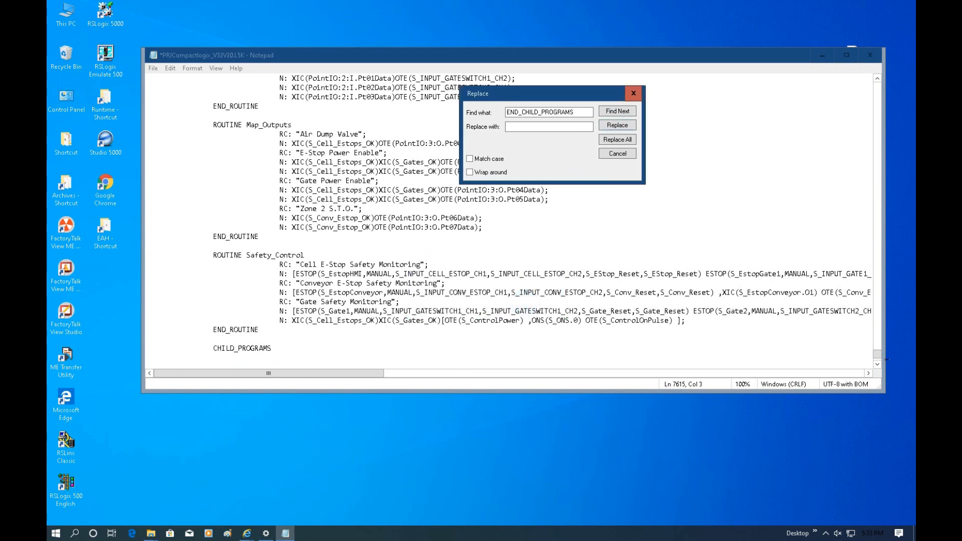
# Step: Replace every CHILD_PROGRAMS entry with nothing, searching from the start of the file
pyautogui.moveTo(877, 354); pyautogui.dragTo(877, 87)
pyautogui.click(188, 86)
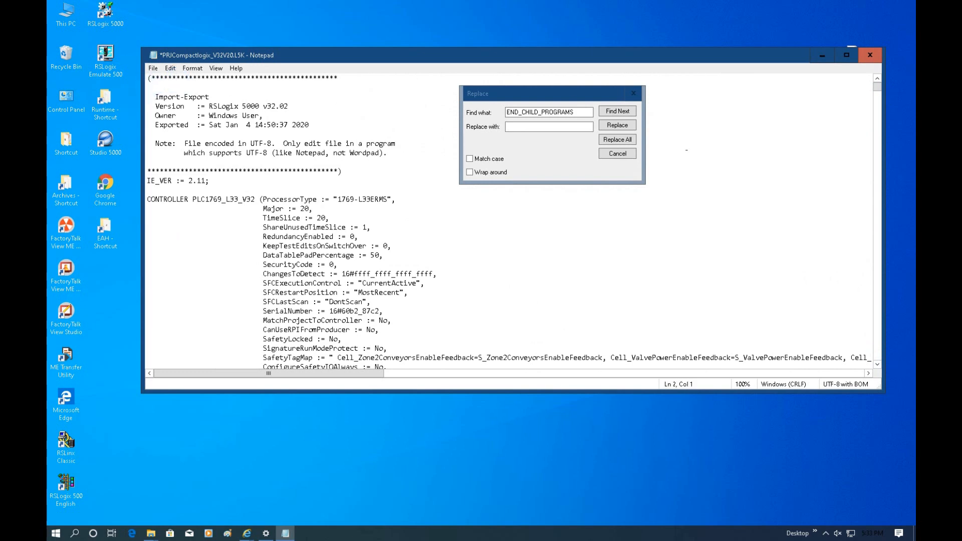
pyautogui.moveTo(522, 113); pyautogui.dragTo(475, 108)
pyautogui.press('BackSpace')
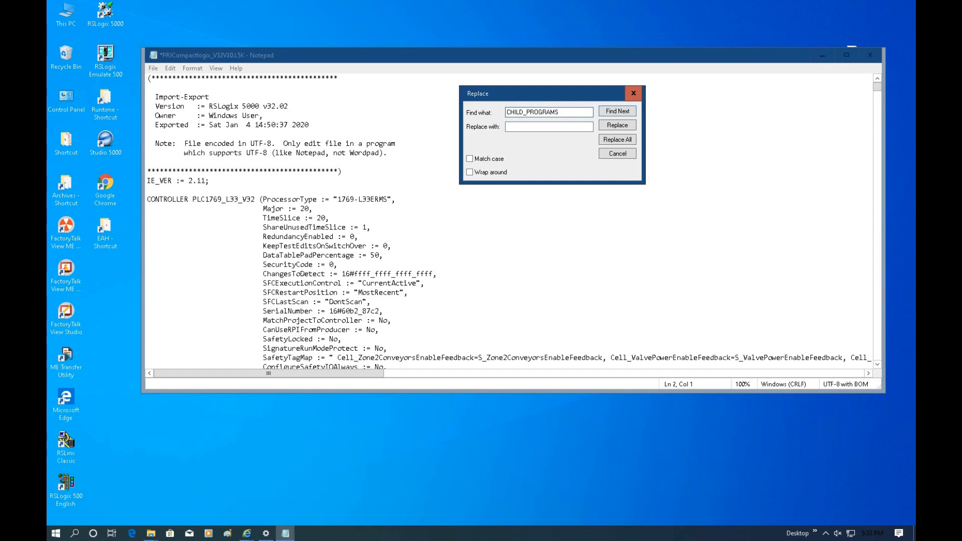
pyautogui.click(618, 112)
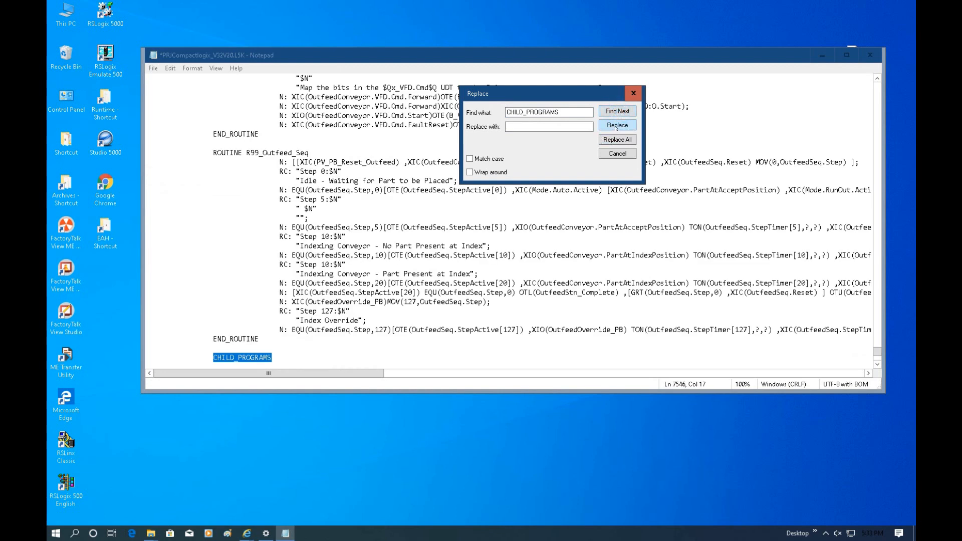
pyautogui.click(616, 126)
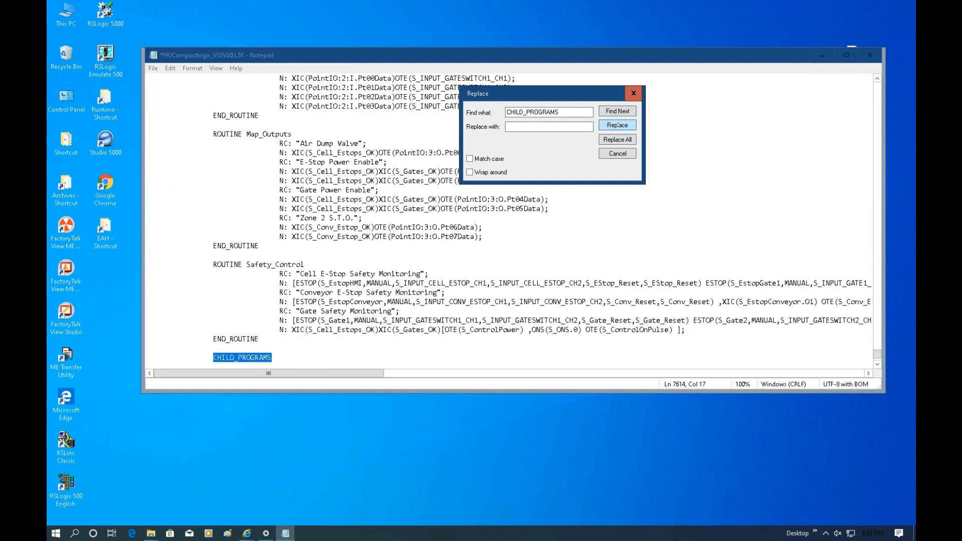
pyautogui.click(583, 126)
pyautogui.click(620, 126)
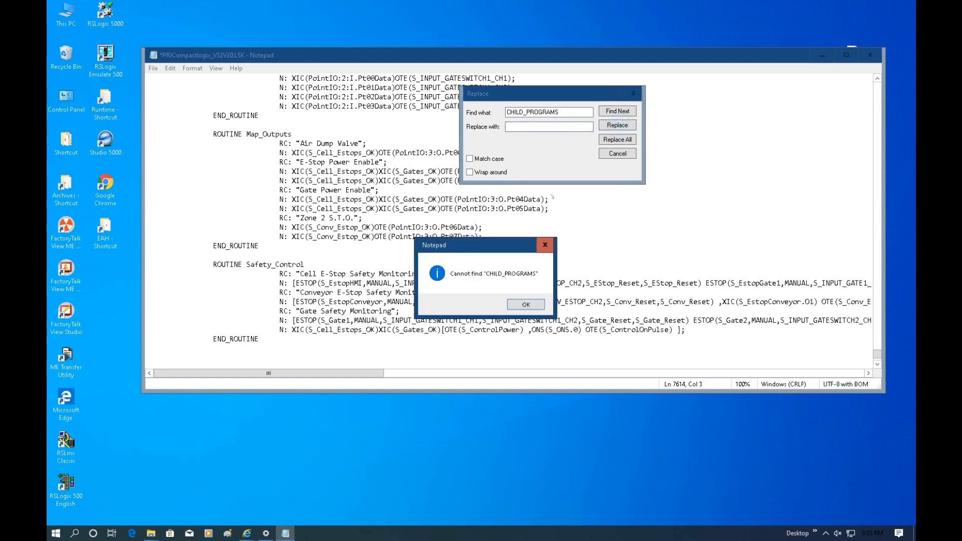
pyautogui.click(524, 305)
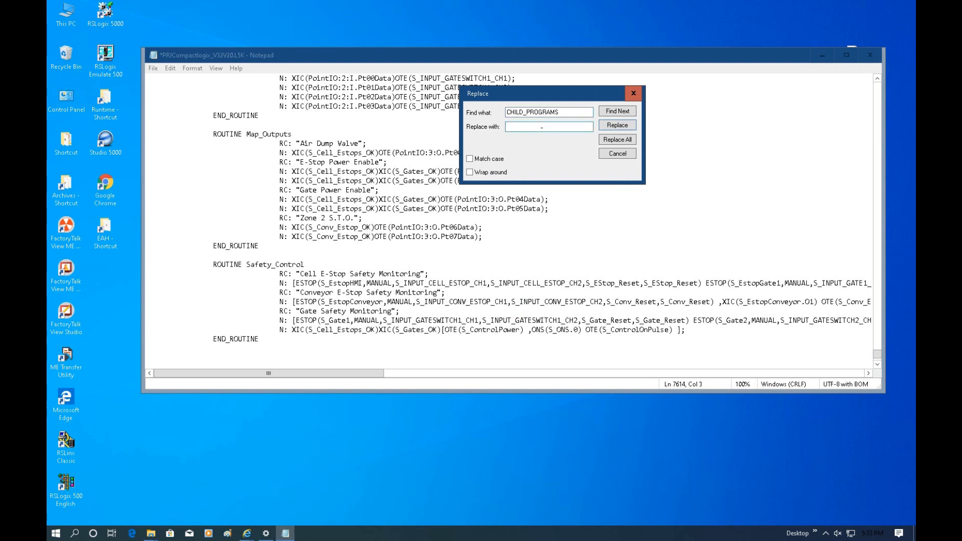
# Step: Search for remaining CHILD_PROGRAMS entries, close the Replace dialog and return to the start of the file
pyautogui.click(621, 112)
pyautogui.click(526, 304)
pyautogui.click(626, 111)
pyautogui.click(627, 111)
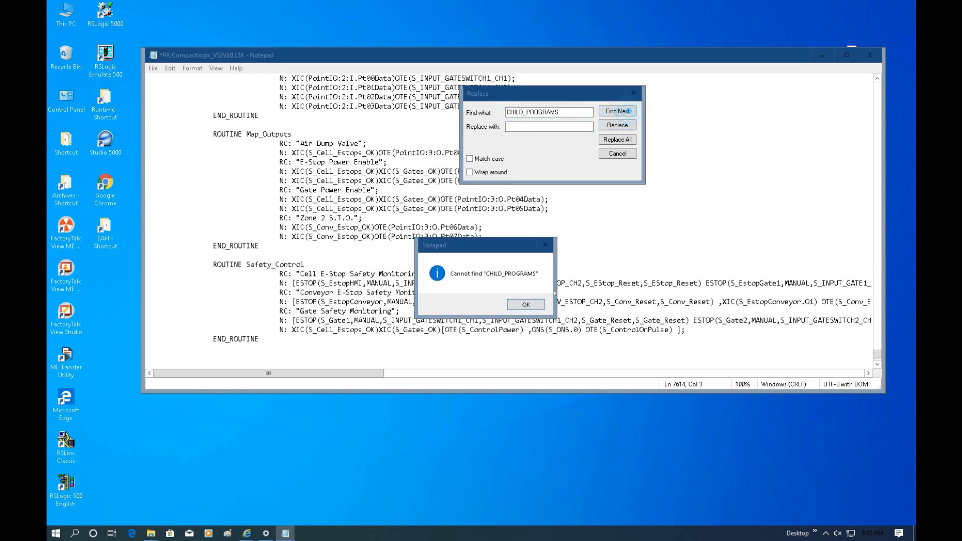
pyautogui.press('Return')
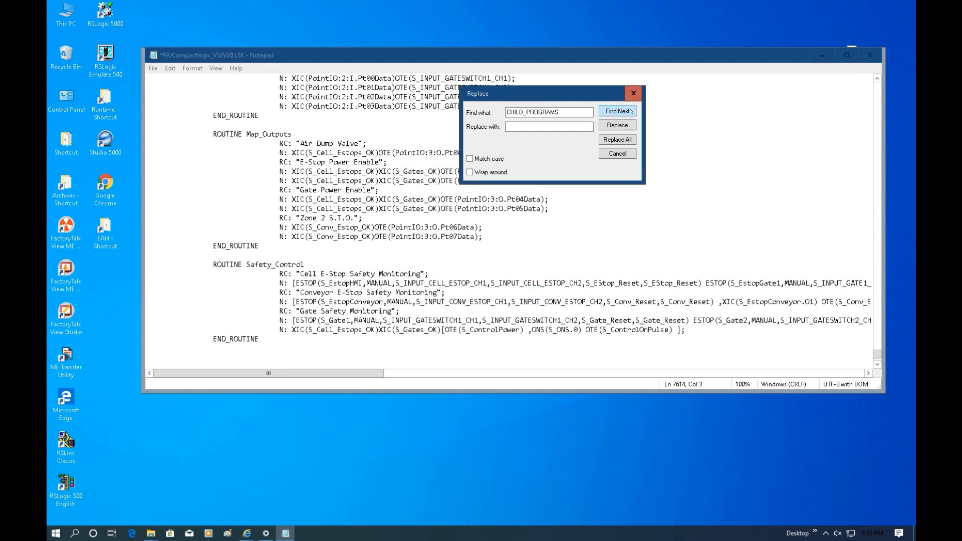
pyautogui.click(634, 93)
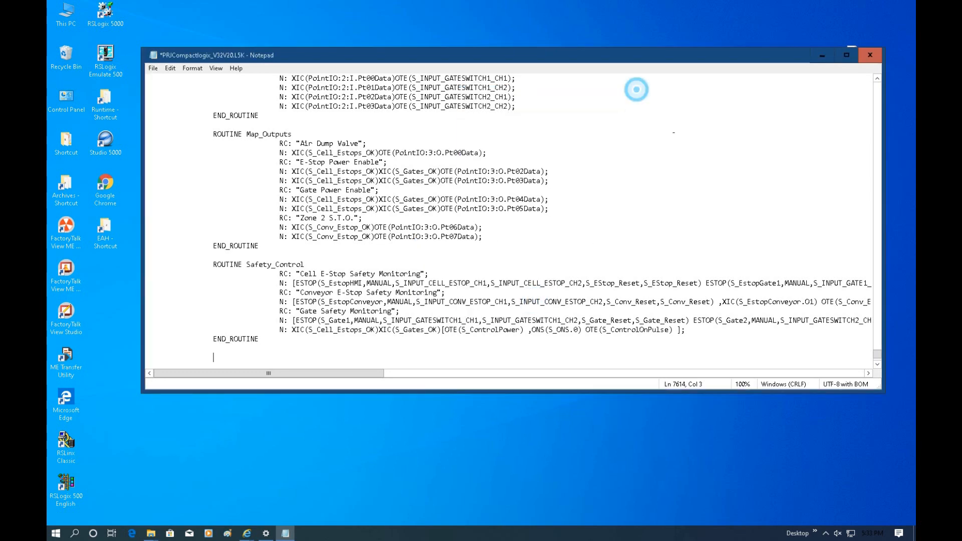
pyautogui.moveTo(876, 355); pyautogui.dragTo(877, 86)
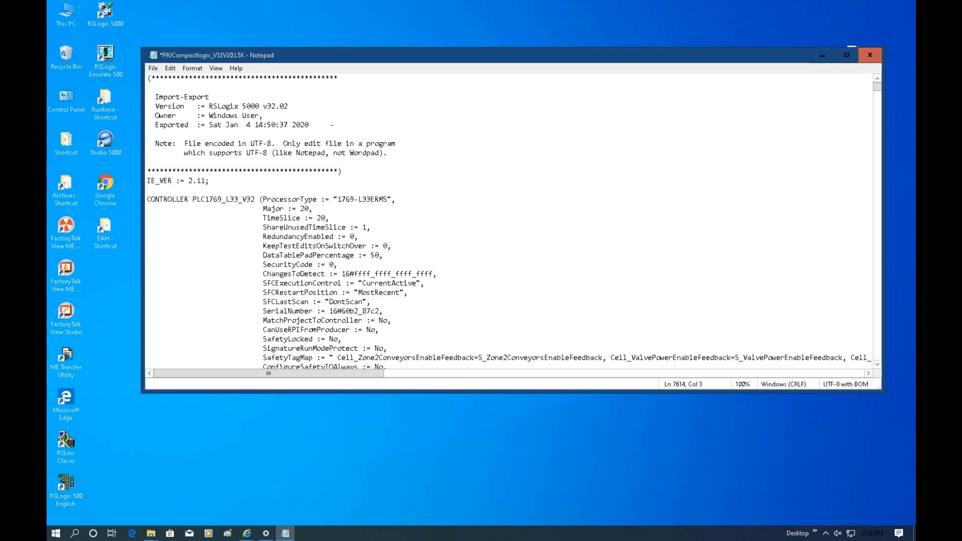
# Step: Save the edited PRJCompactlogix_V32V20.L5K file, close it and clear the file selection in the To_Lower_Version folder
pyautogui.click(153, 68)
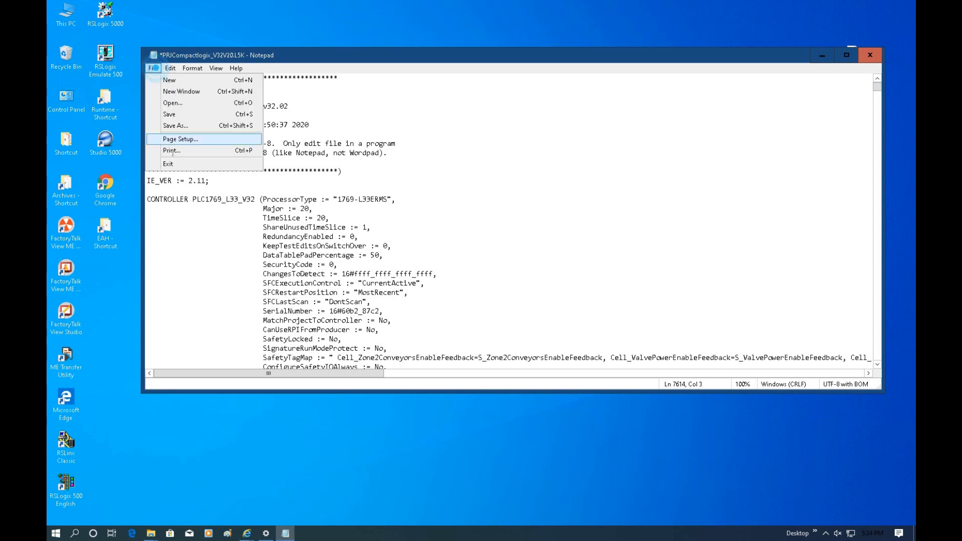
pyautogui.click(169, 114)
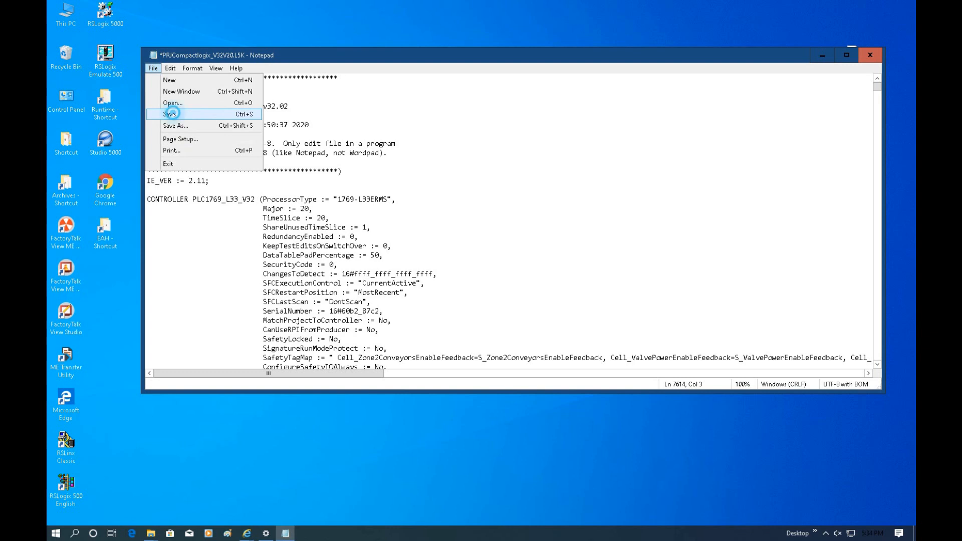
pyautogui.click(870, 56)
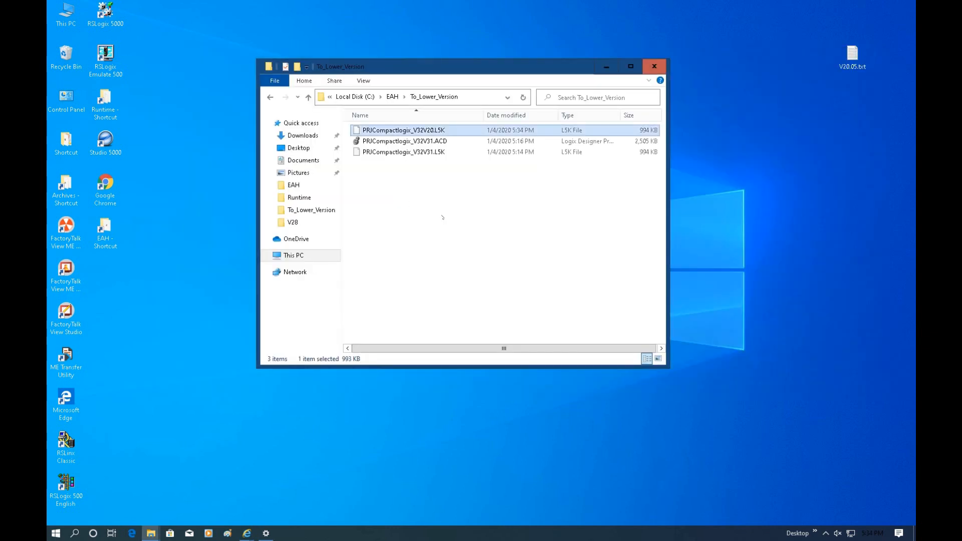
pyautogui.click(434, 131)
pyautogui.click(459, 205)
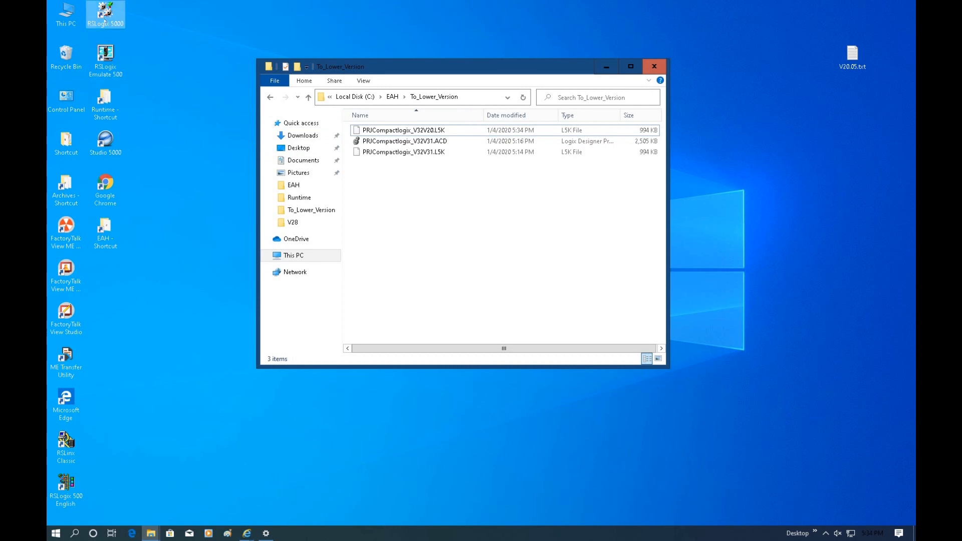
# Step: Launch RSLogix 5000 and open PRJCompactlogix_V32V20.L5K from the To_Lower_Version folder for import
pyautogui.doubleClick(105, 15)
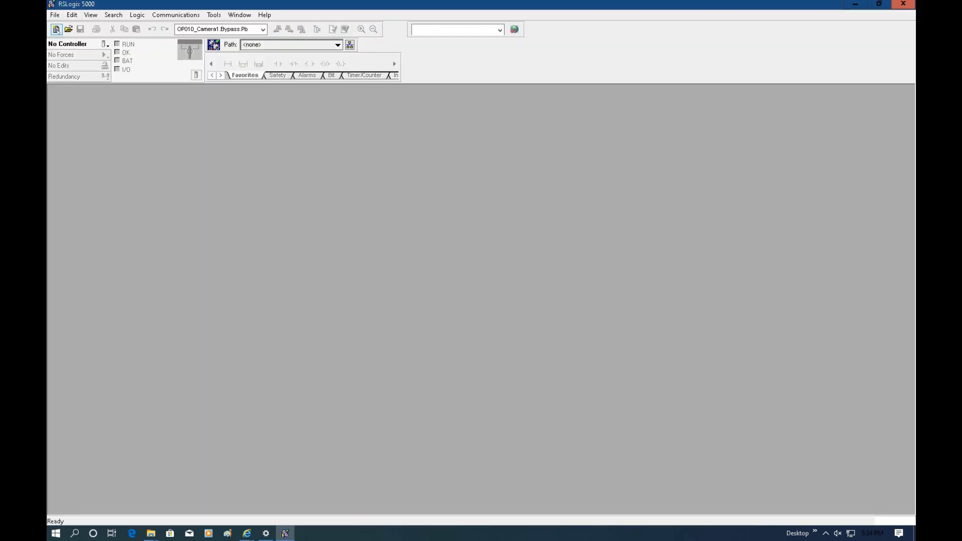
pyautogui.click(54, 14)
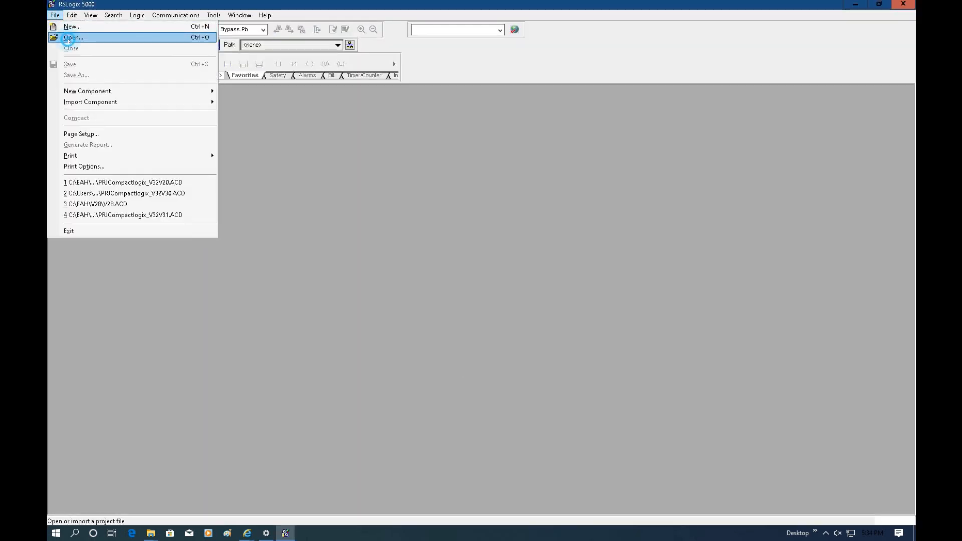
pyautogui.click(69, 40)
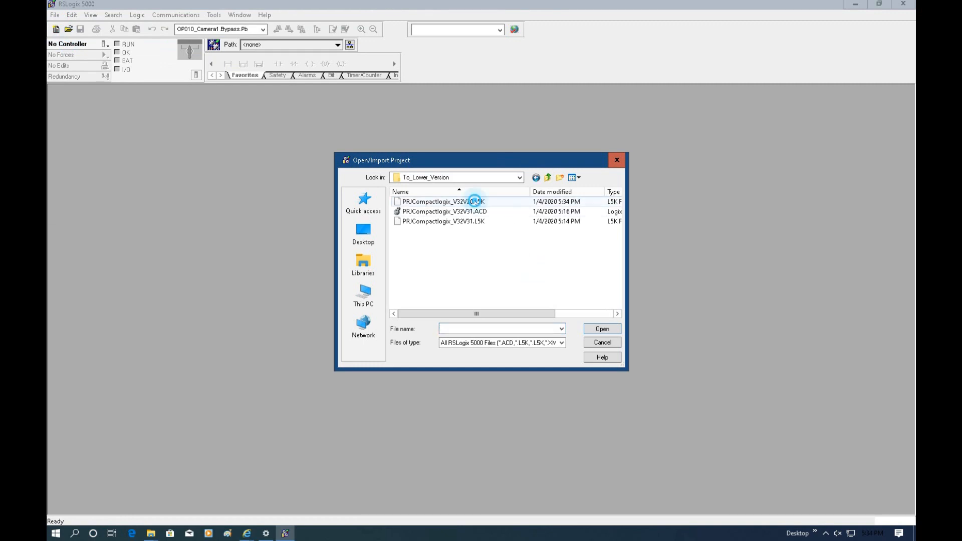
pyautogui.click(473, 201)
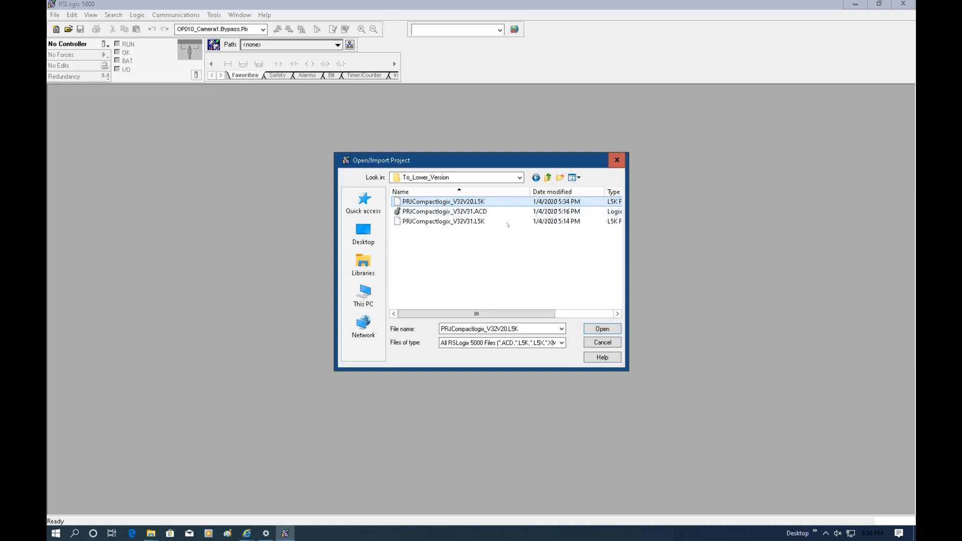
pyautogui.click(484, 201)
pyautogui.click(610, 330)
pyautogui.click(603, 329)
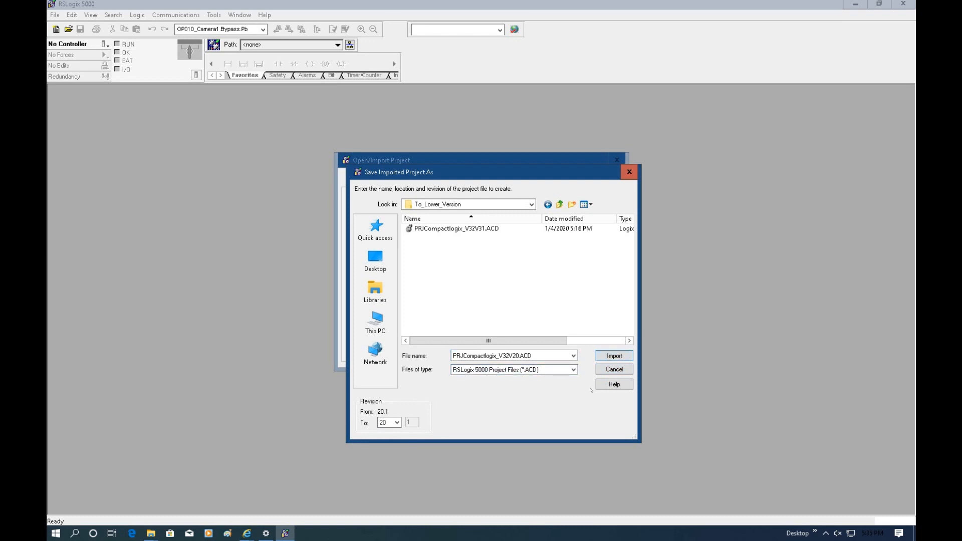
# Step: Import the project as PRJCompactlogix_V32V20.ACD at revision 20, changing the controller type to 1756-L73S ControlLogix5573S Safety Controller
pyautogui.click(615, 356)
pyautogui.click(595, 320)
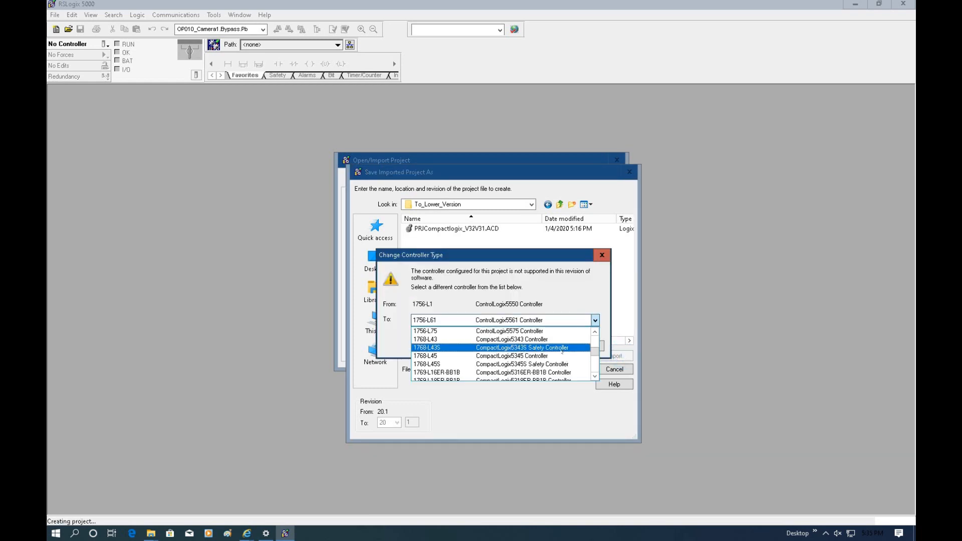
pyautogui.scroll(-1, 562, 352)
pyautogui.scroll(-2, 561, 352)
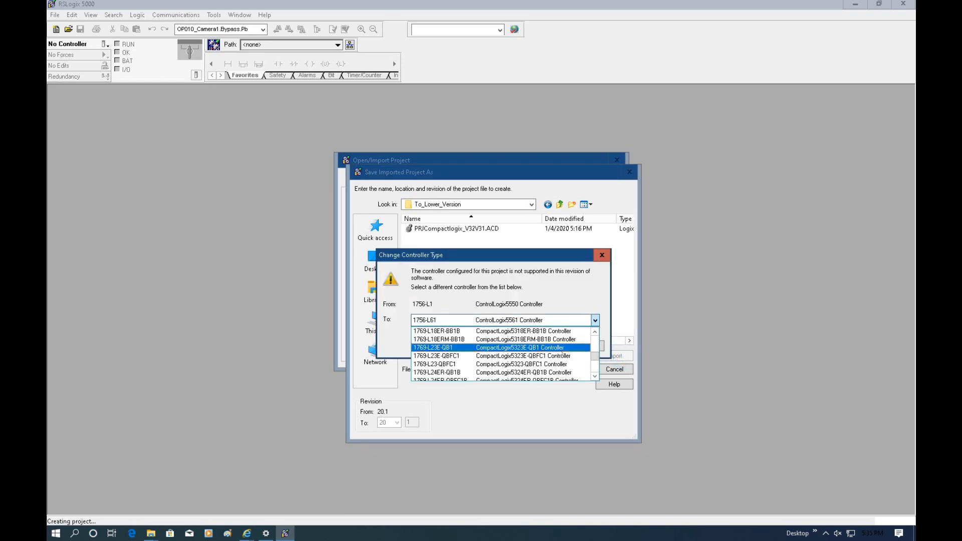
pyautogui.scroll(-4, 562, 361)
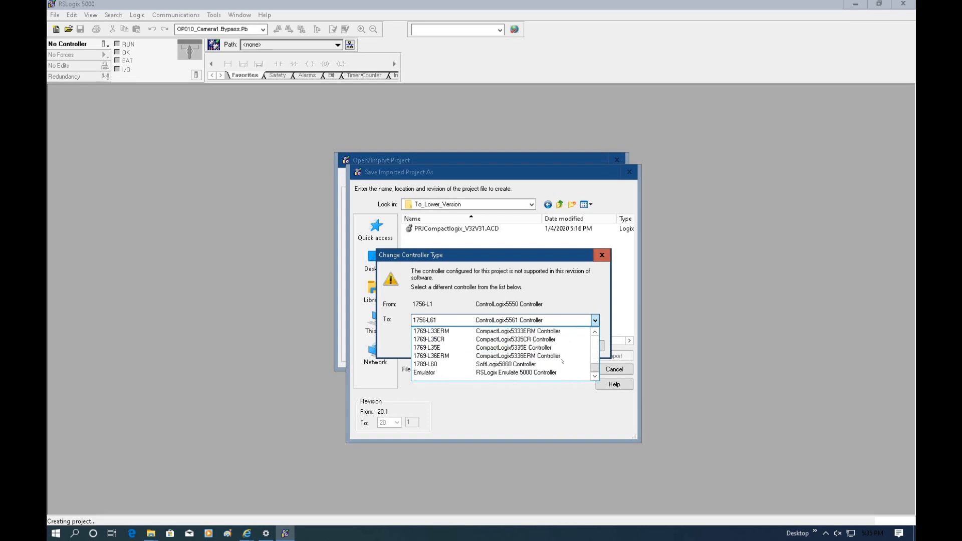
pyautogui.scroll(6, 562, 361)
pyautogui.scroll(2, 562, 360)
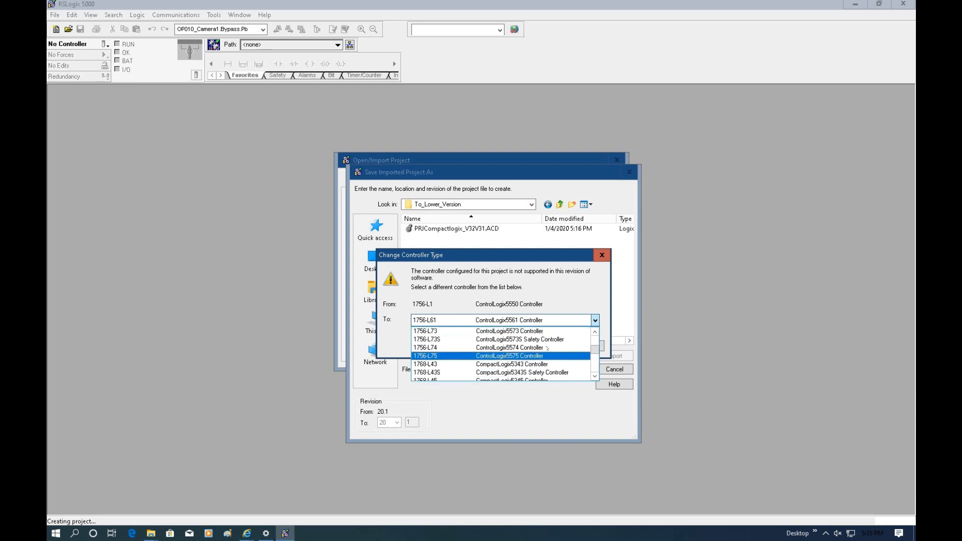
pyautogui.click(549, 340)
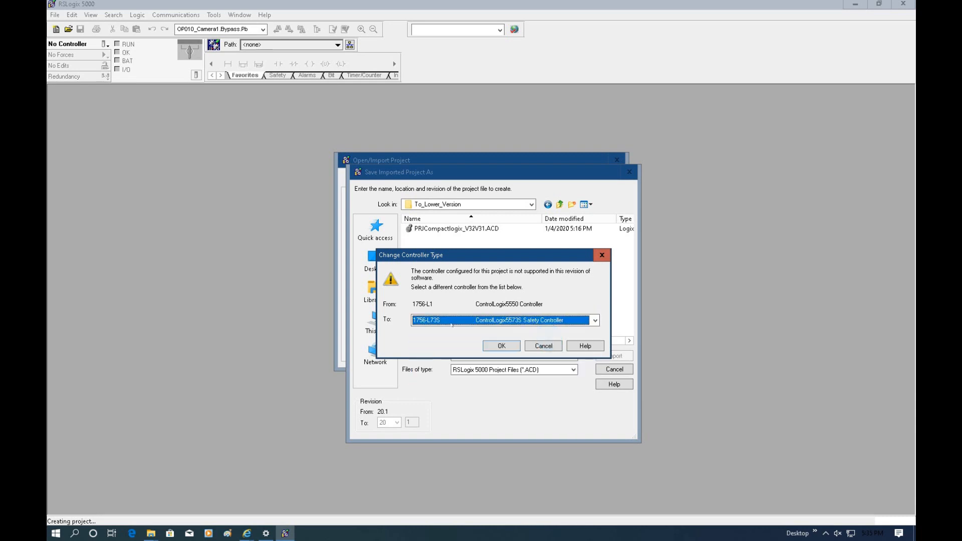
pyautogui.click(501, 345)
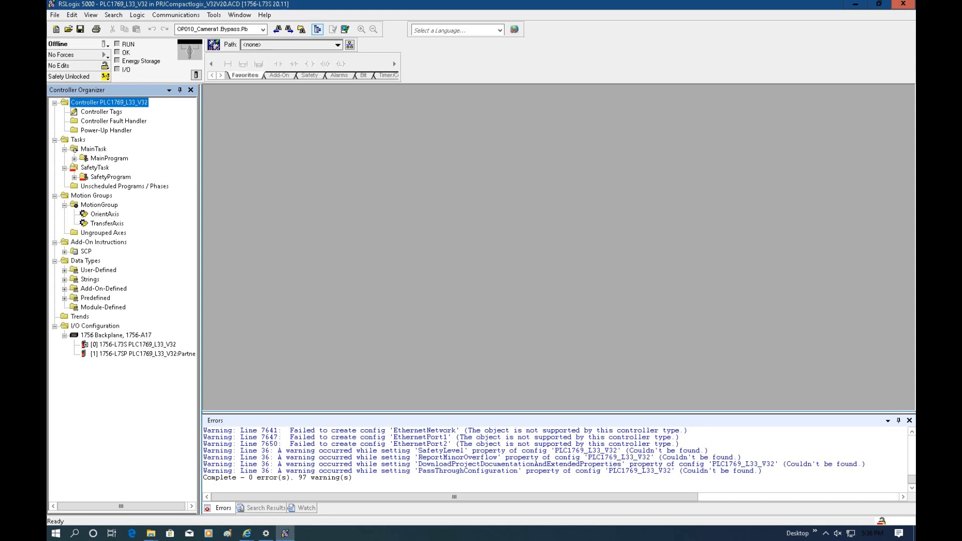
# Step: Expand MainProgram and inspect the ladder rungs of the R02_Mode_Control routine, including the Mode.RunOut.Active coil on rung 19
pyautogui.click(74, 158)
pyautogui.moveTo(192, 221); pyautogui.dragTo(191, 379)
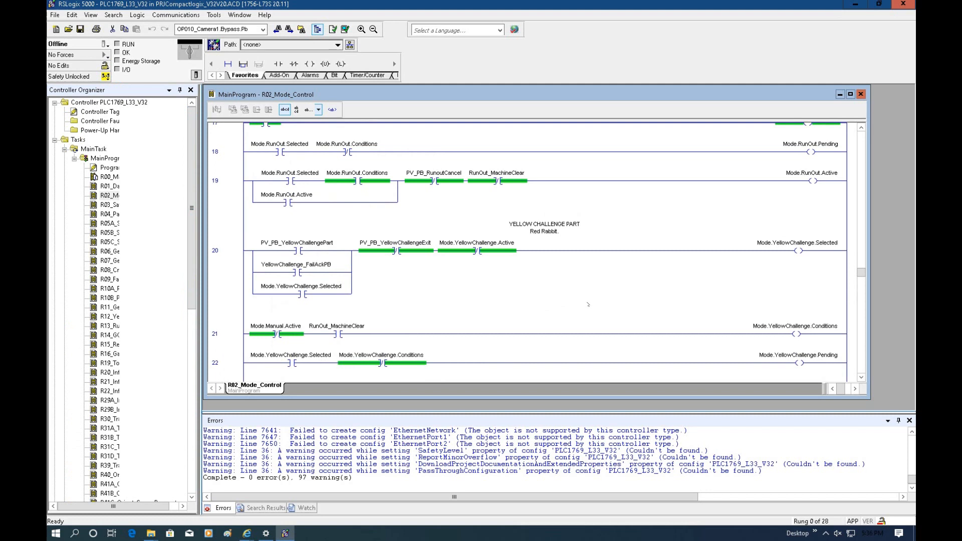
pyautogui.click(822, 181)
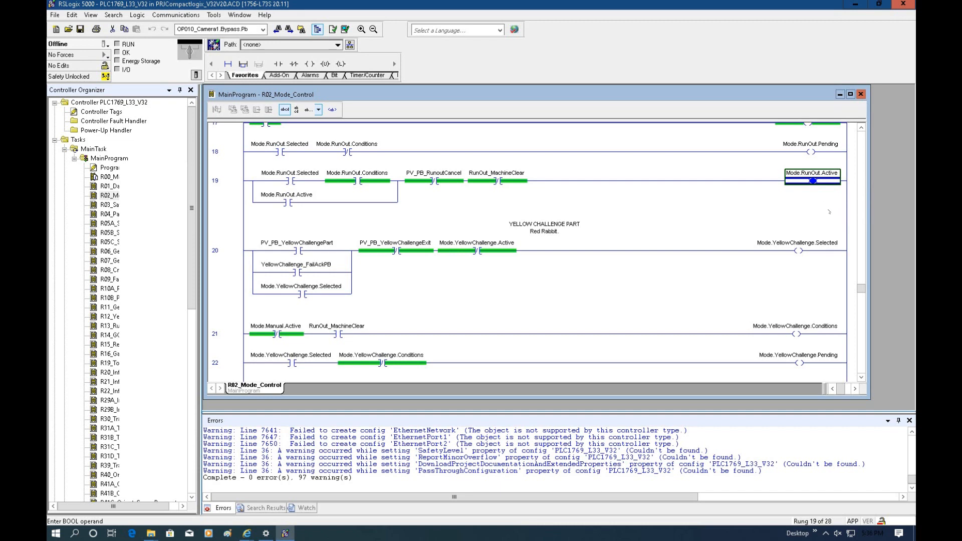
# Step: Review the imported controller tags with their values, data types and descriptions
pyautogui.doubleClick(102, 111)
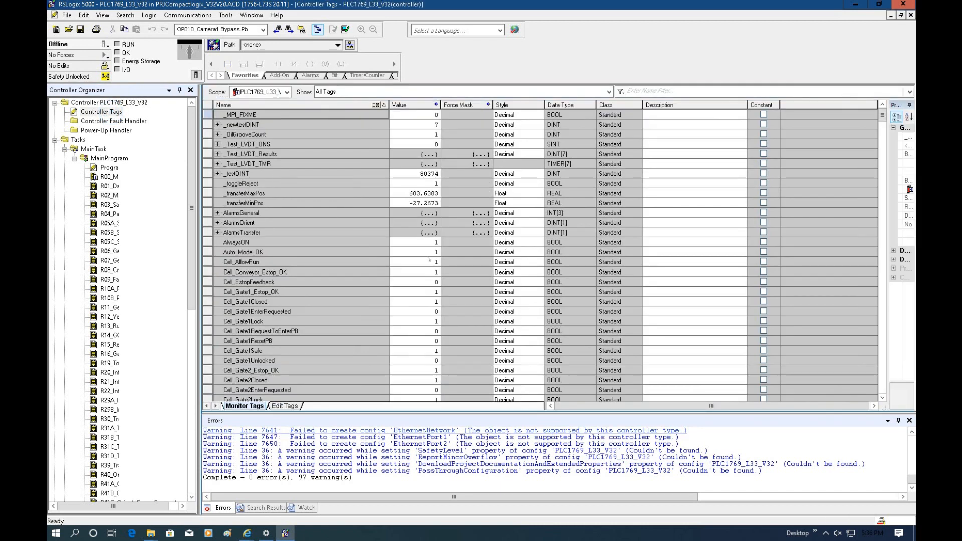
pyautogui.scroll(-18, 429, 260)
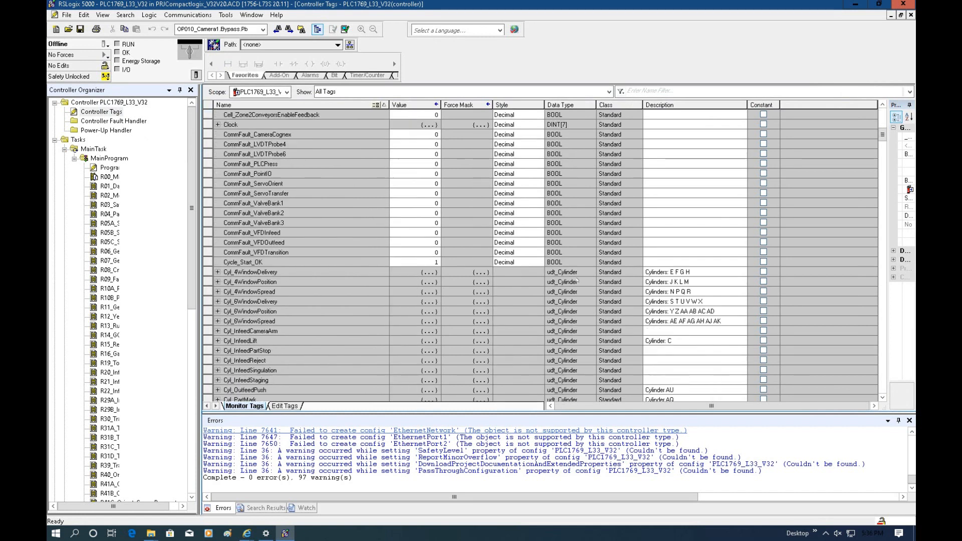
pyautogui.scroll(15, 717, 292)
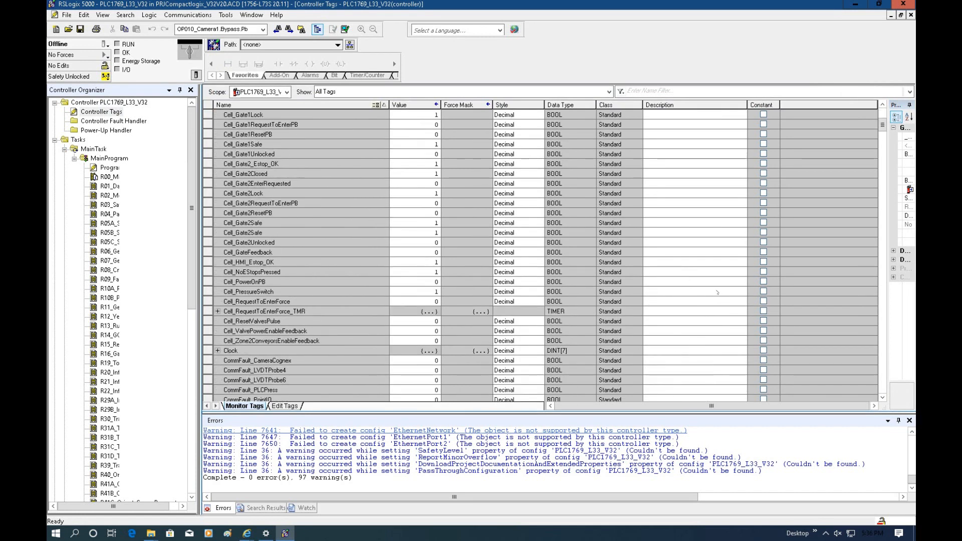
pyautogui.scroll(3, 463, 234)
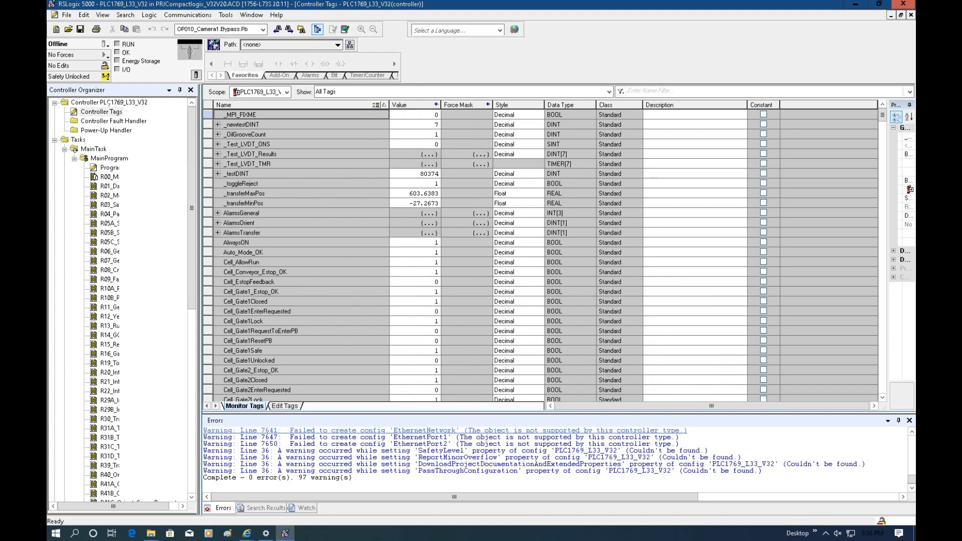
pyautogui.rightClick(109, 102)
pyautogui.click(138, 150)
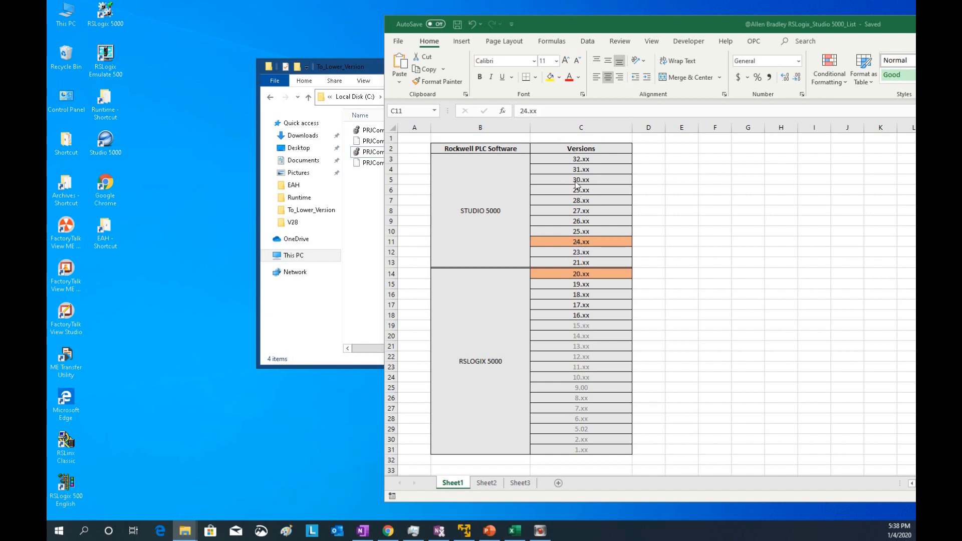
# Step: In the Excel version list, highlight versions 24.xx through 32.xx and check the IE_VER value for version 32.xx on Sheet2
pyautogui.keyDown('shift'); pyautogui.click(591, 160); pyautogui.keyUp('shift')
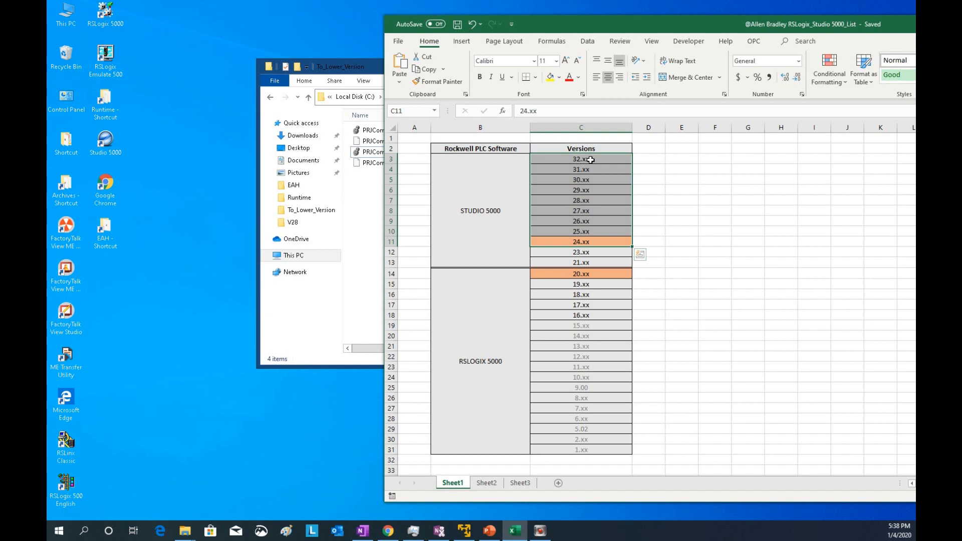
pyautogui.click(486, 483)
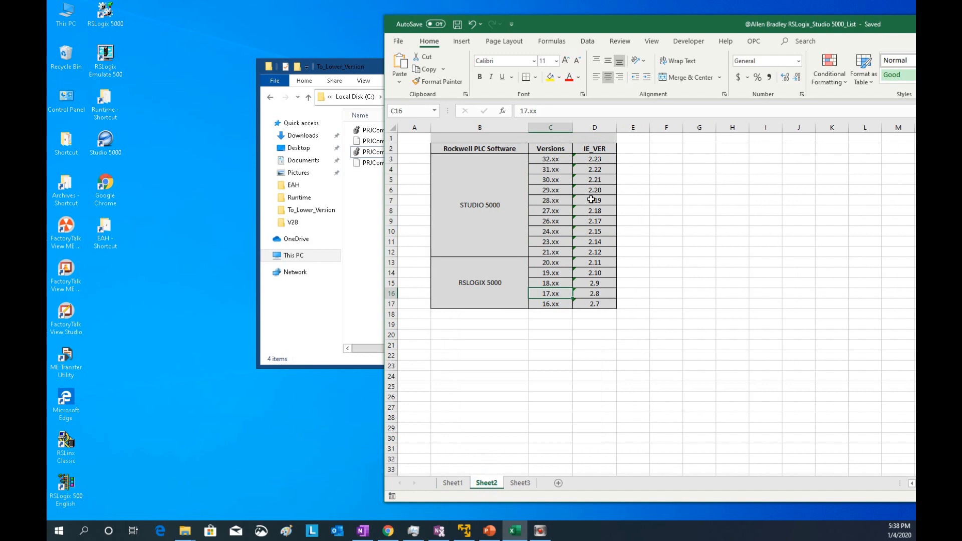
pyautogui.click(598, 159)
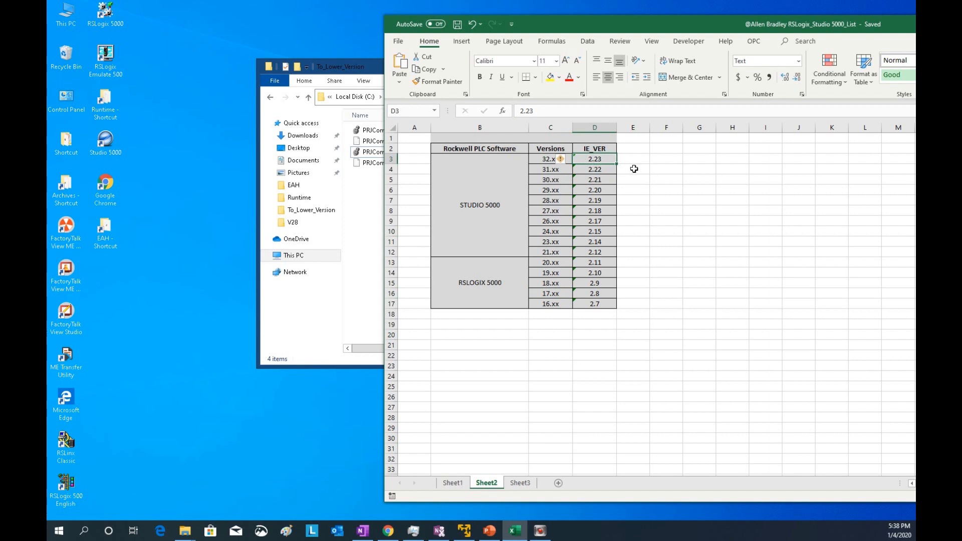
# Step: Review the END_CHILD_PROGRAMS and CHILD_PROGRAMS entries in cells E14 and E15 of Sheet1 alongside the software version list
pyautogui.click(453, 483)
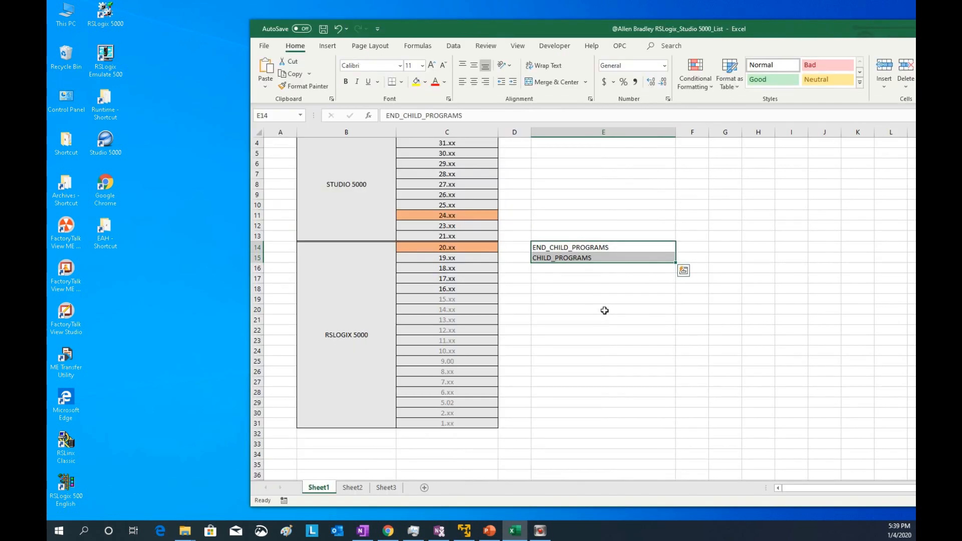
pyautogui.click(603, 311)
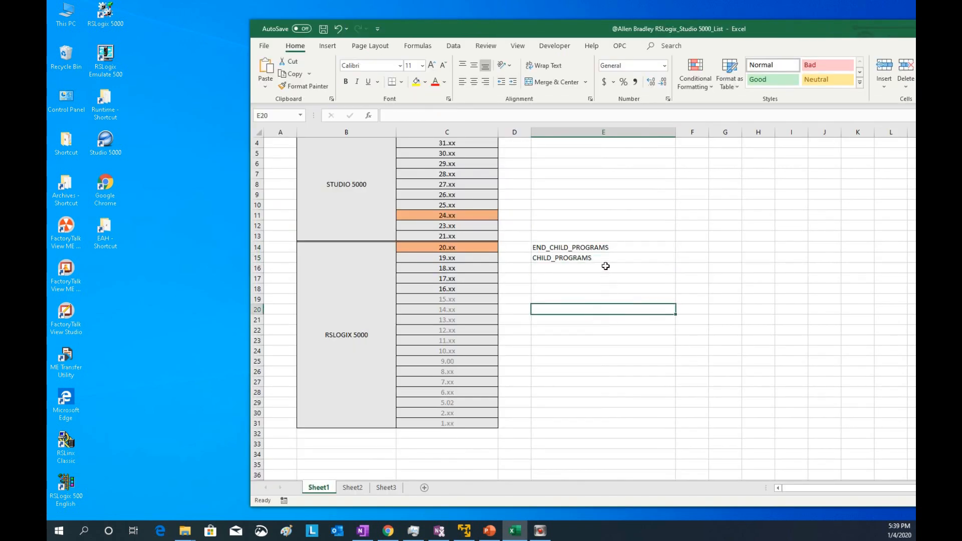
pyautogui.doubleClick(576, 249)
pyautogui.press('Home')
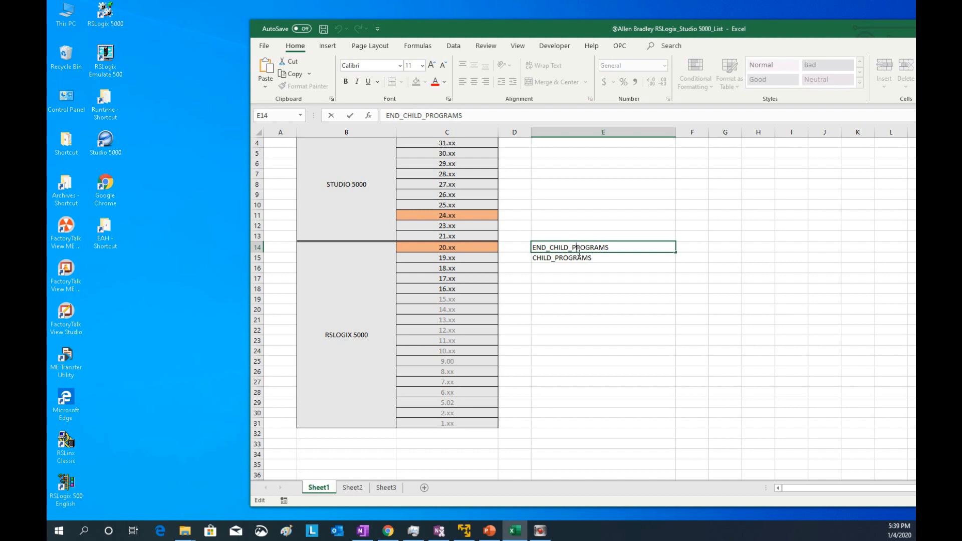
pyautogui.click(617, 246)
pyautogui.click(625, 274)
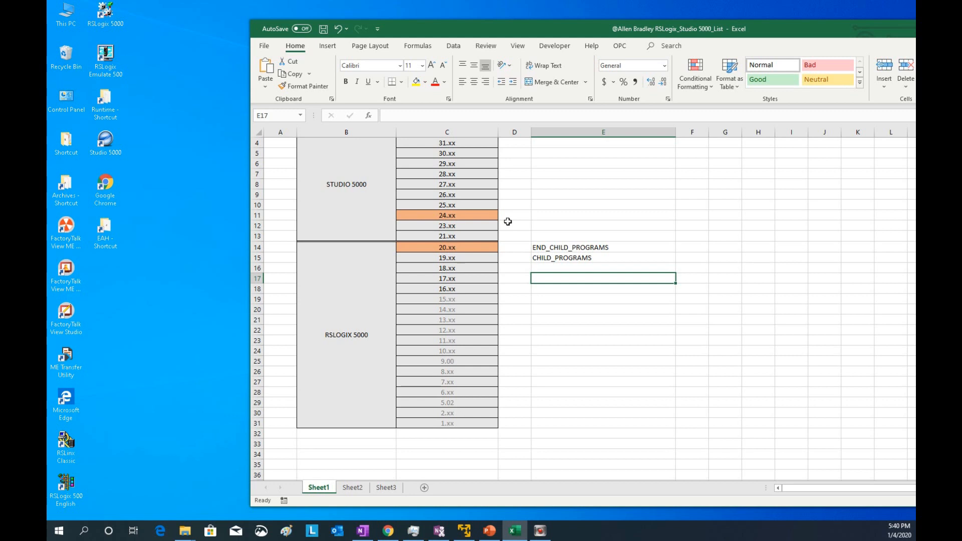
pyautogui.scroll(1, 507, 222)
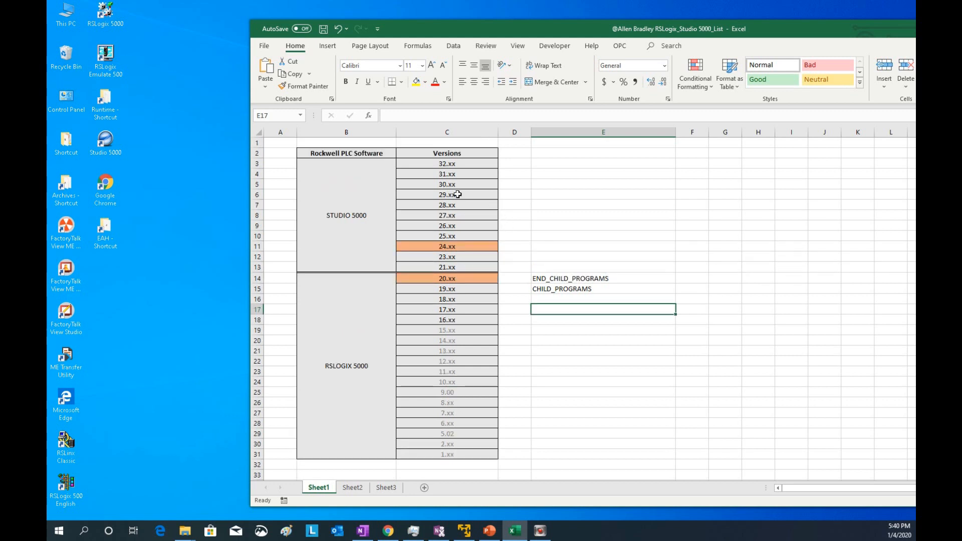